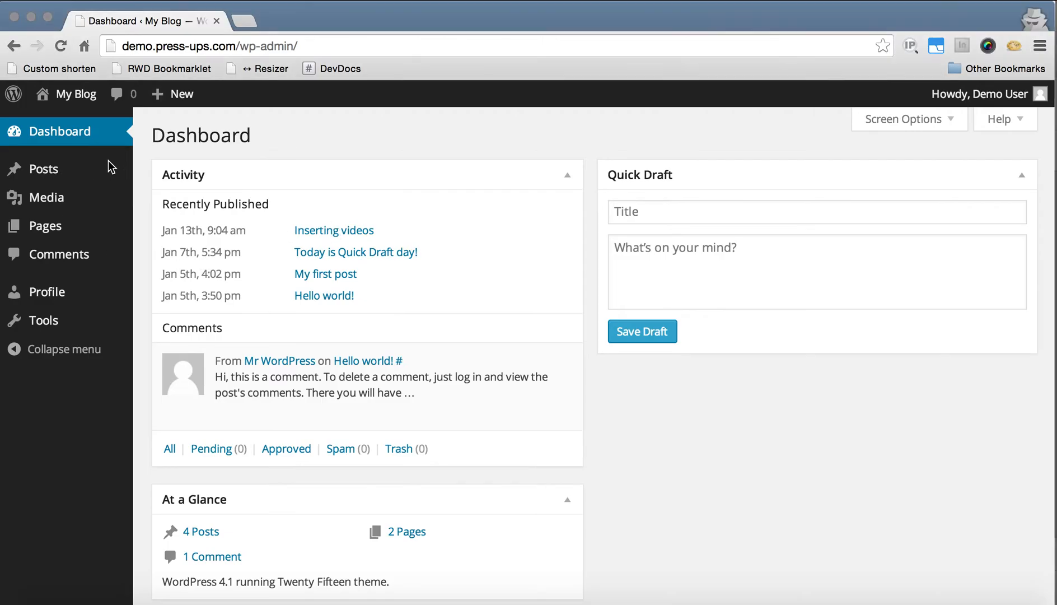
- Create a new post with the title "Another post"
{"action": "mouse_move", "coordinate": [48, 179]}
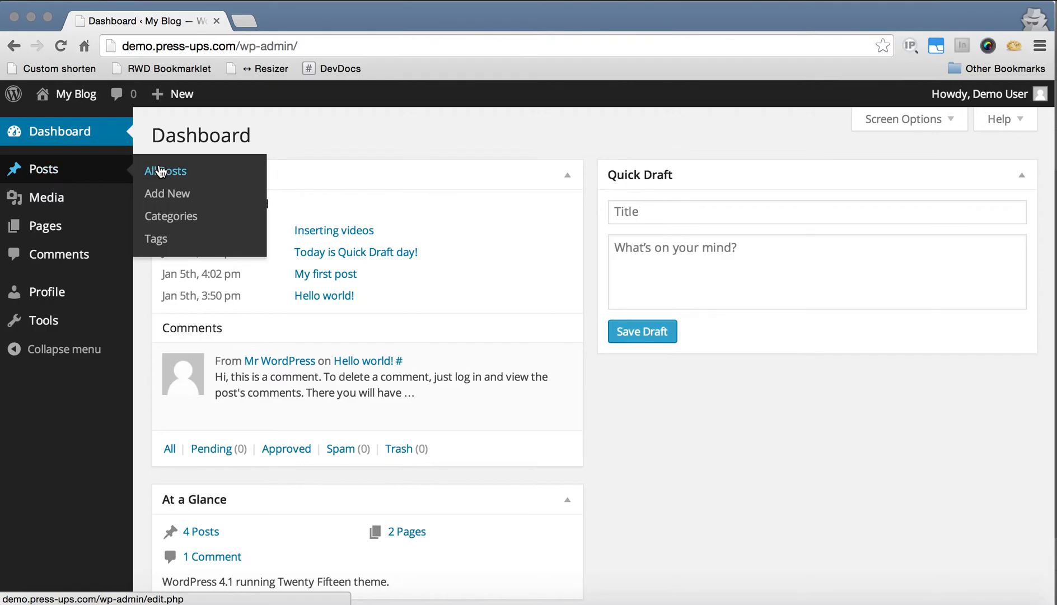
{"action": "left_click", "coordinate": [177, 194]}
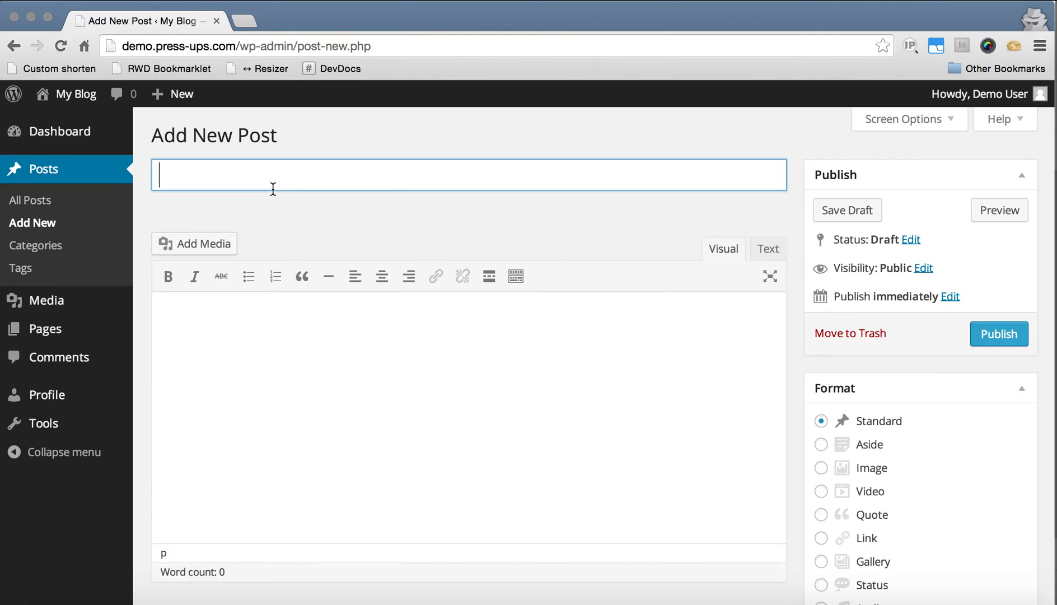
{"action": "type", "text": "Anotehr"}
{"action": "key", "text": "BackSpace"}
{"action": "key", "text": "BackSpace"}
{"action": "key", "text": "BackSpace"}
{"action": "key", "text": "BackSpace"}
{"action": "type", "text": "her post"}
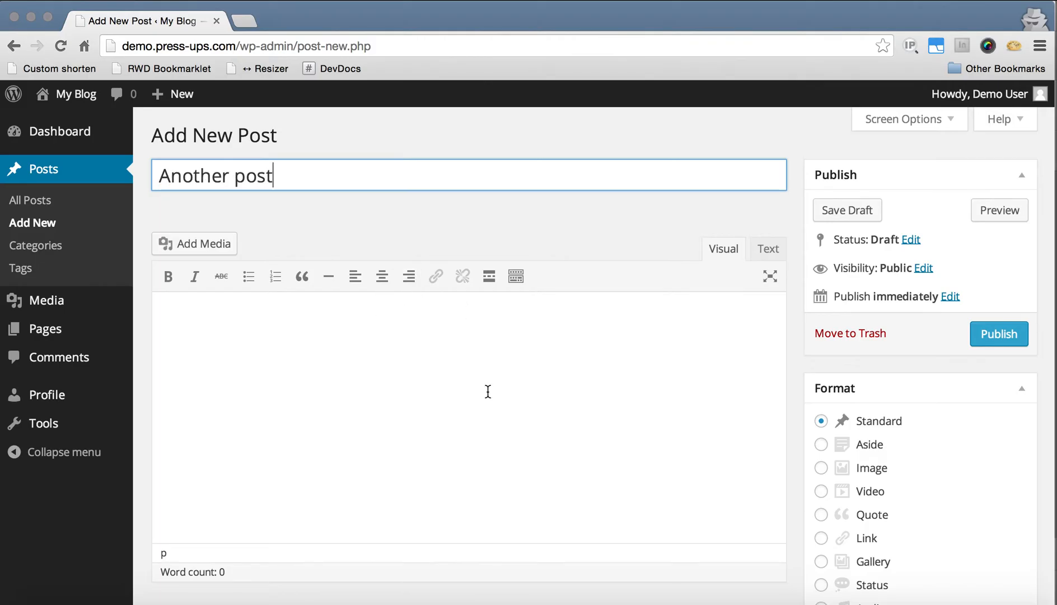
- Write "Hello!" and "This is a post." as separate paragraphs in the post body
{"action": "left_click", "coordinate": [459, 450]}
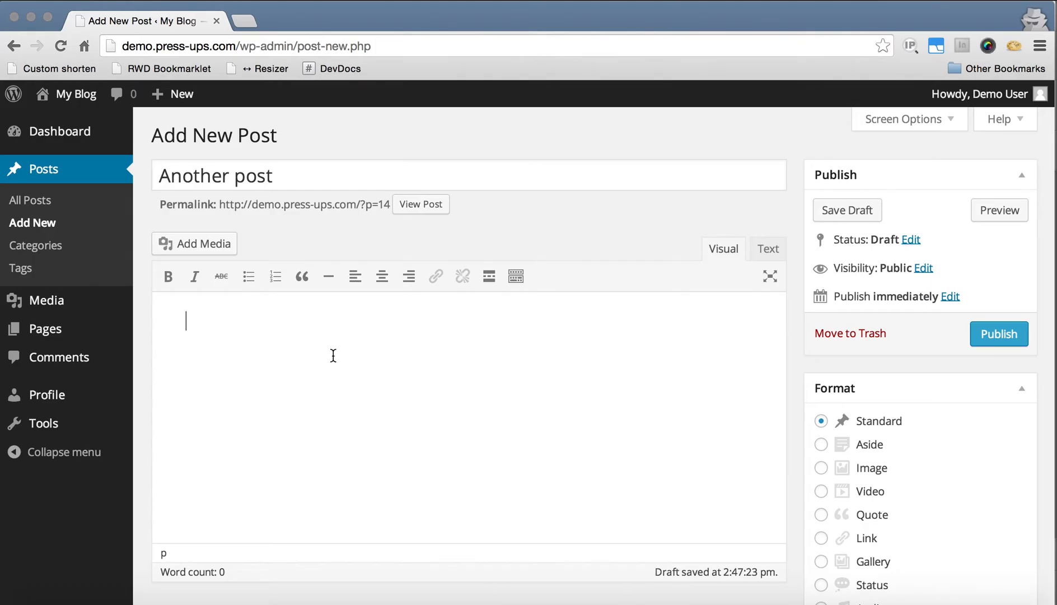
{"action": "type", "text": "Hello!"}
{"action": "key", "text": "Return"}
{"action": "type", "text": "This is a poe"}
{"action": "key", "text": "BackSpace"}
{"action": "type", "text": "st."}
{"action": "key", "text": "Return"}
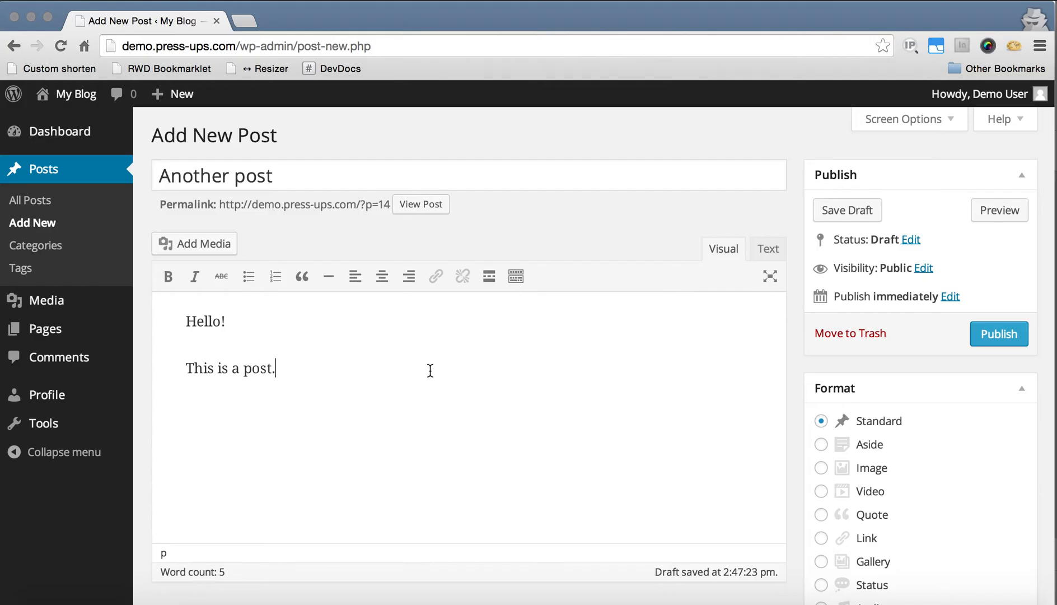
- Make the word "Hello!" in the first paragraph bold
{"action": "left_click", "coordinate": [306, 414]}
{"action": "left_click_drag", "start_coordinate": [188, 321], "coordinate": [227, 321]}
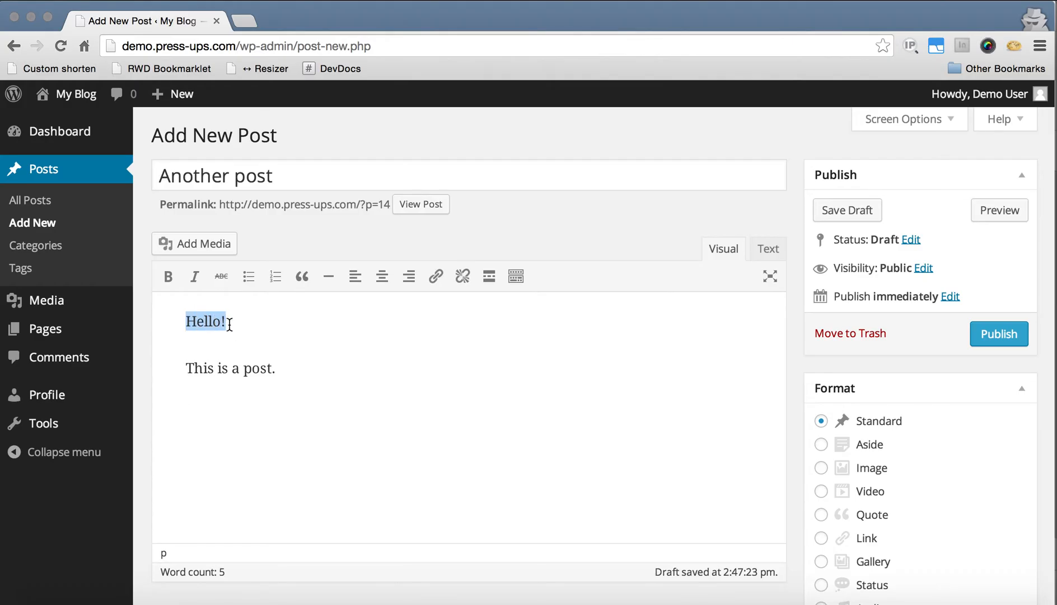
{"action": "left_click", "coordinate": [166, 286]}
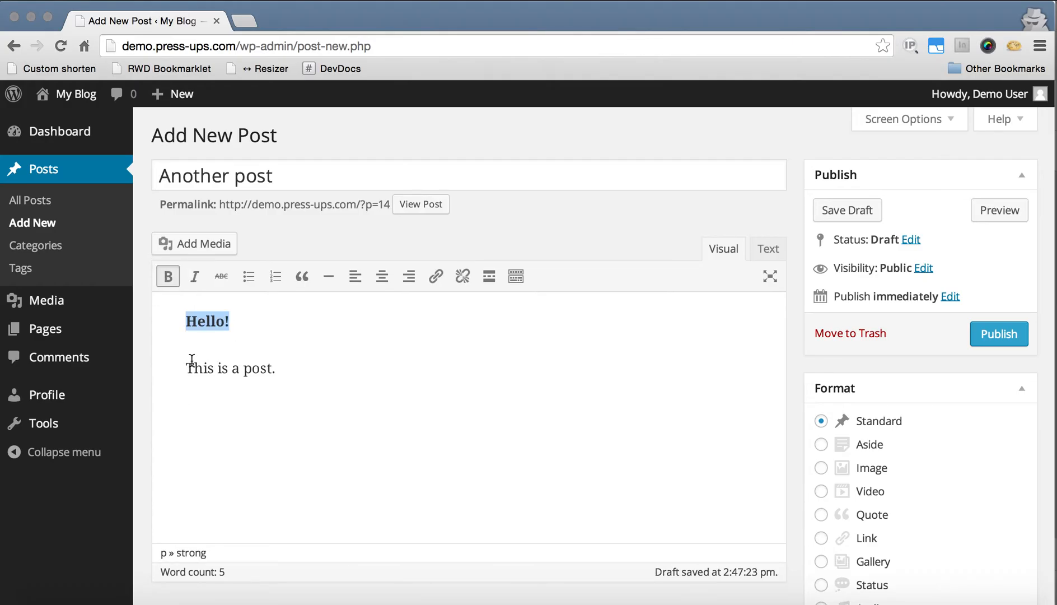
- Add a paragraph reading "Italic" below "This is a post." and format it in italics
{"action": "left_click", "coordinate": [303, 374]}
{"action": "key", "text": "Return"}
{"action": "type", "text": "Italic"}
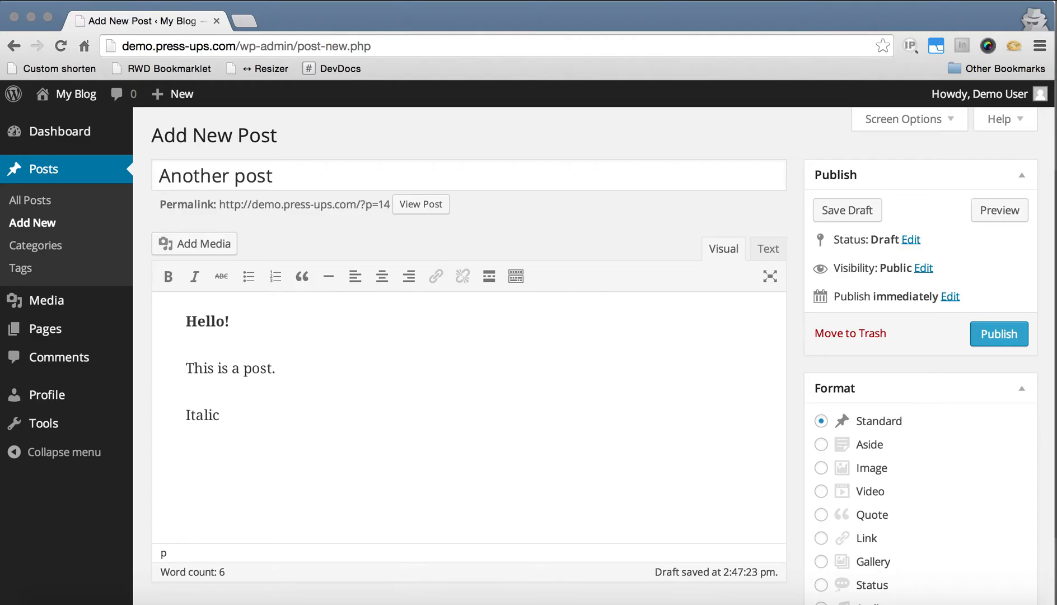
{"action": "key", "text": "alt+shift+Left"}
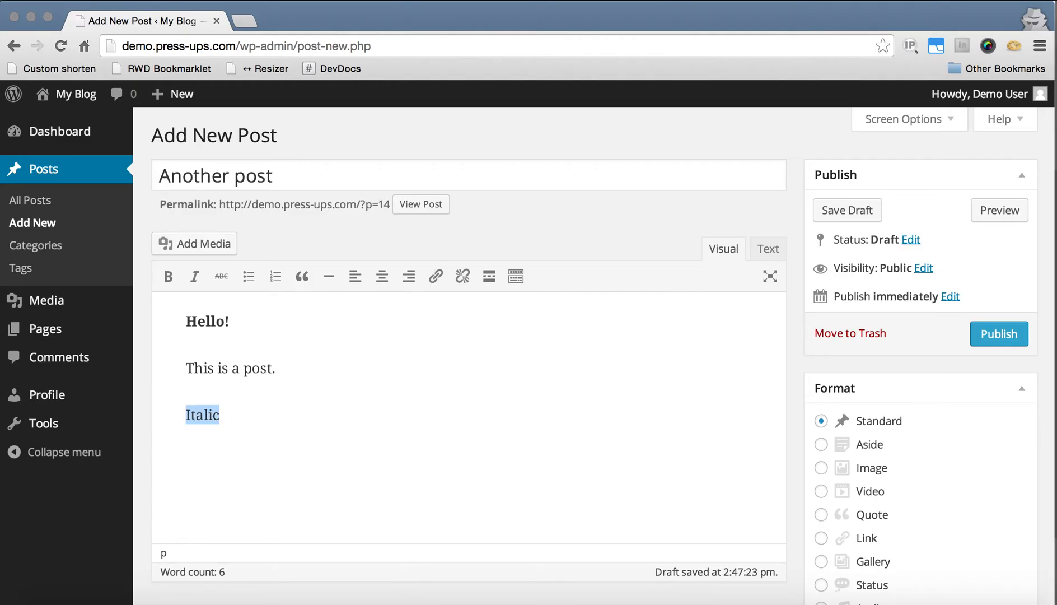
{"action": "left_click", "coordinate": [194, 276]}
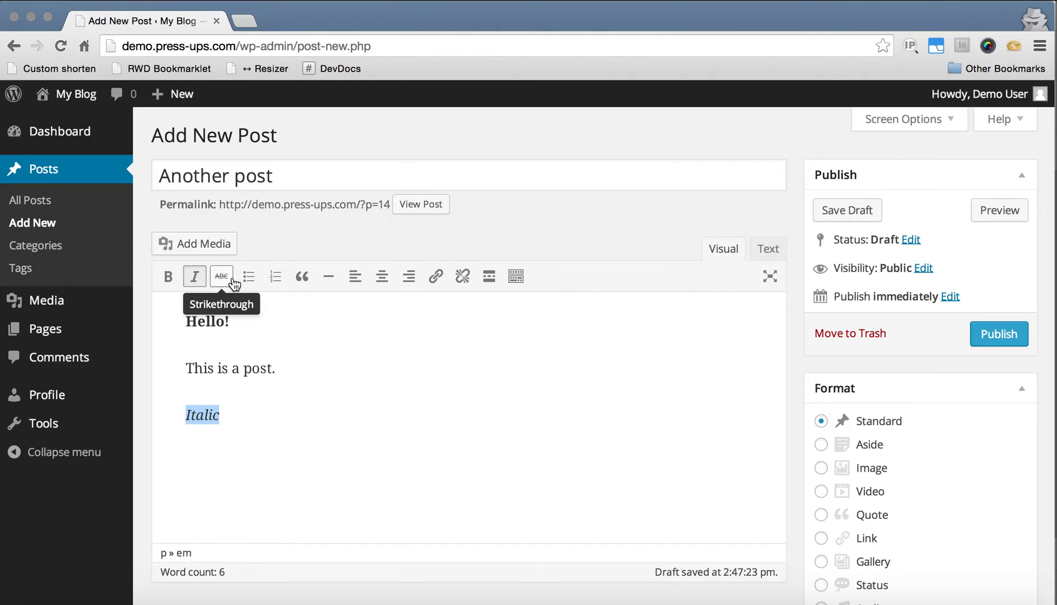
- Add the lines "List 1" and "List 2" below the italic paragraph and turn them into a bulleted list
{"action": "left_click", "coordinate": [261, 417]}
{"action": "key", "text": "Return"}
{"action": "type", "text": "List 1"}
{"action": "key", "text": "Return"}
{"action": "type", "text": "List 2"}
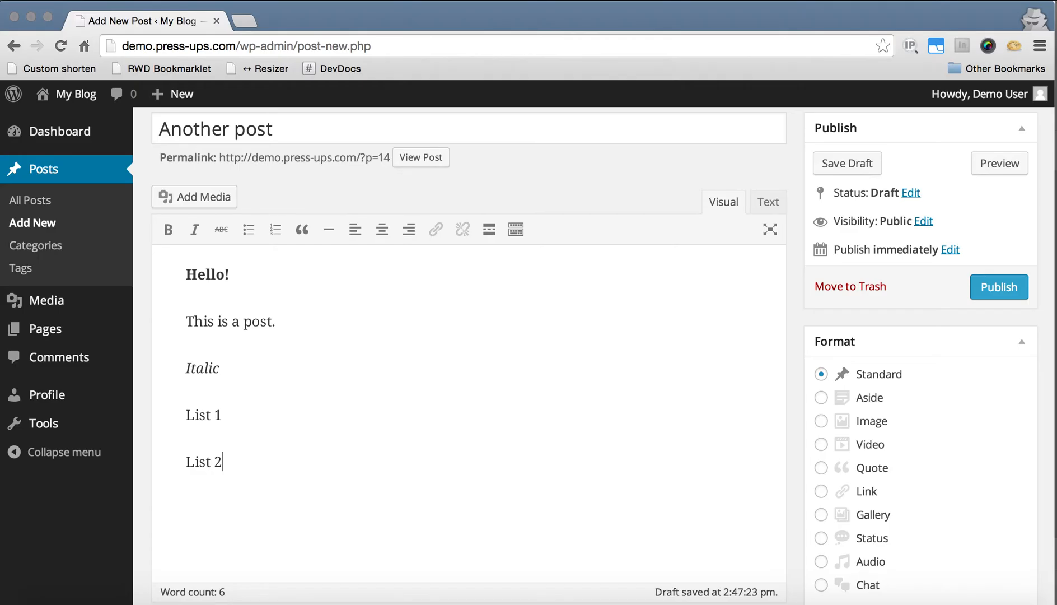
{"action": "left_click", "coordinate": [223, 415]}
{"action": "left_click_drag", "start_coordinate": [186, 414], "coordinate": [240, 470]}
{"action": "left_click", "coordinate": [248, 229]}
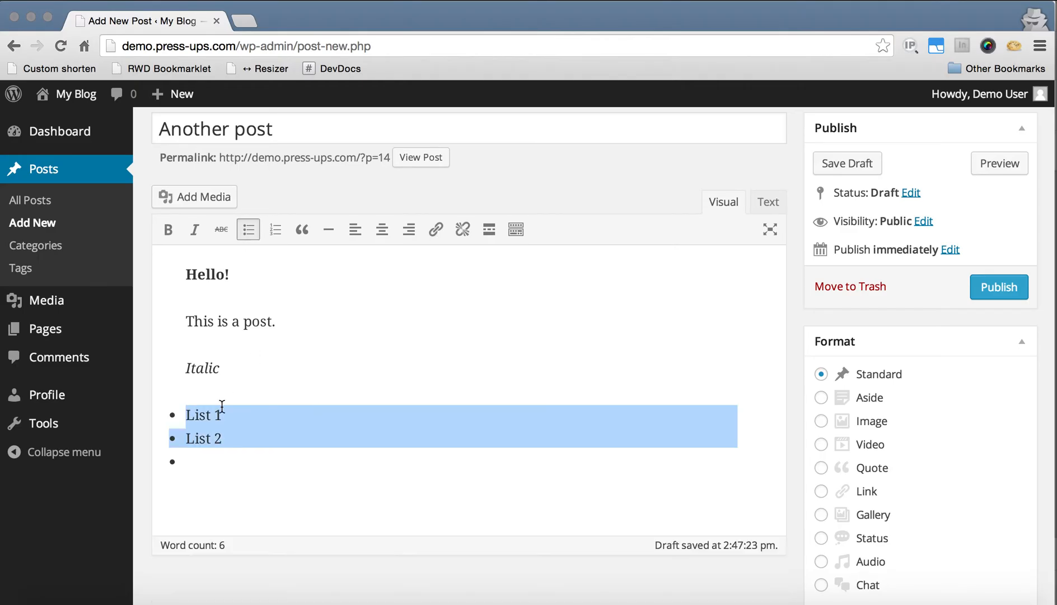
- Try the numbered list format on the list and return it to bullets
{"action": "left_click", "coordinate": [215, 457]}
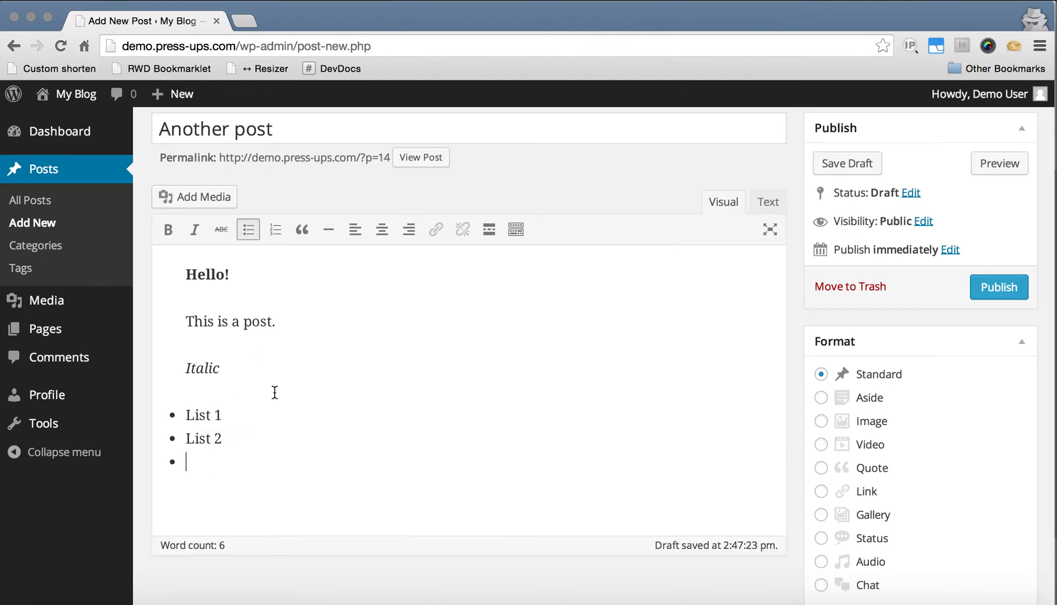
{"action": "left_click", "coordinate": [276, 230]}
{"action": "left_click", "coordinate": [248, 234]}
- Try centre and right alignment on the "Italic" paragraph and set it back to left alignment
{"action": "left_click", "coordinate": [217, 381]}
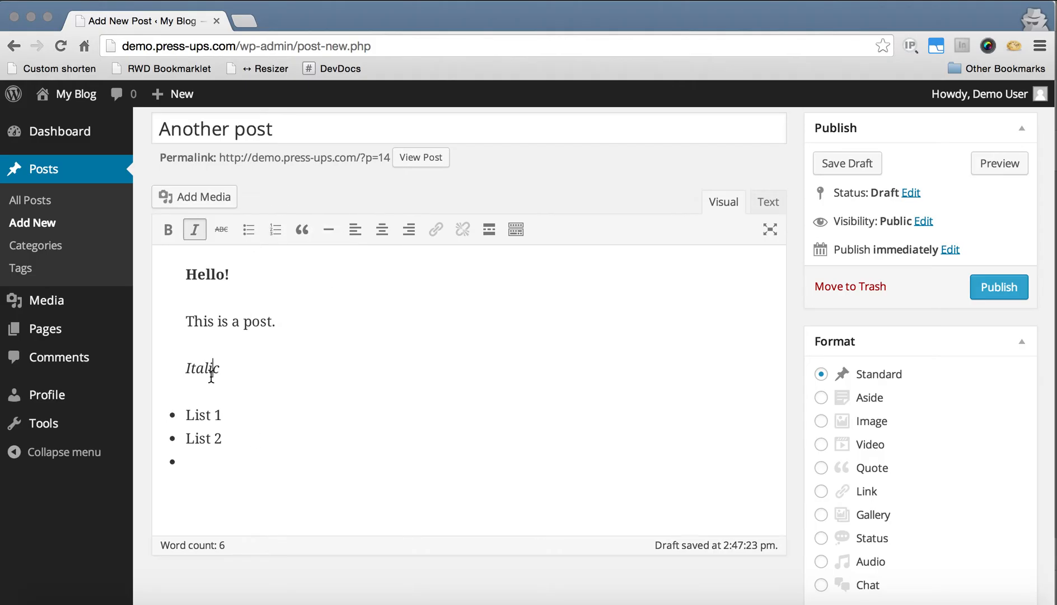
{"action": "left_click", "coordinate": [382, 229]}
{"action": "left_click", "coordinate": [411, 230]}
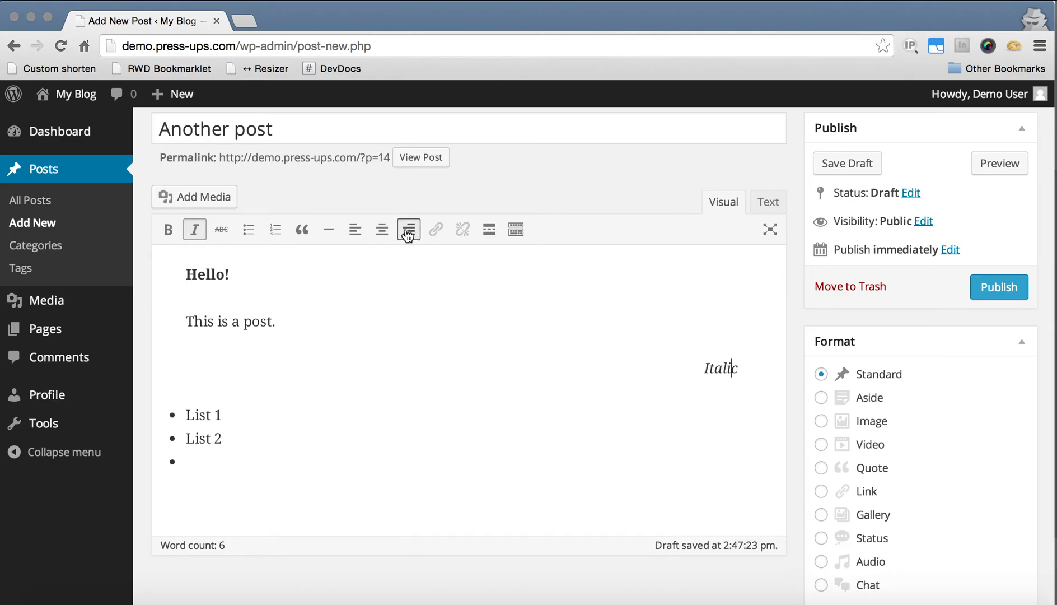
{"action": "left_click", "coordinate": [355, 231]}
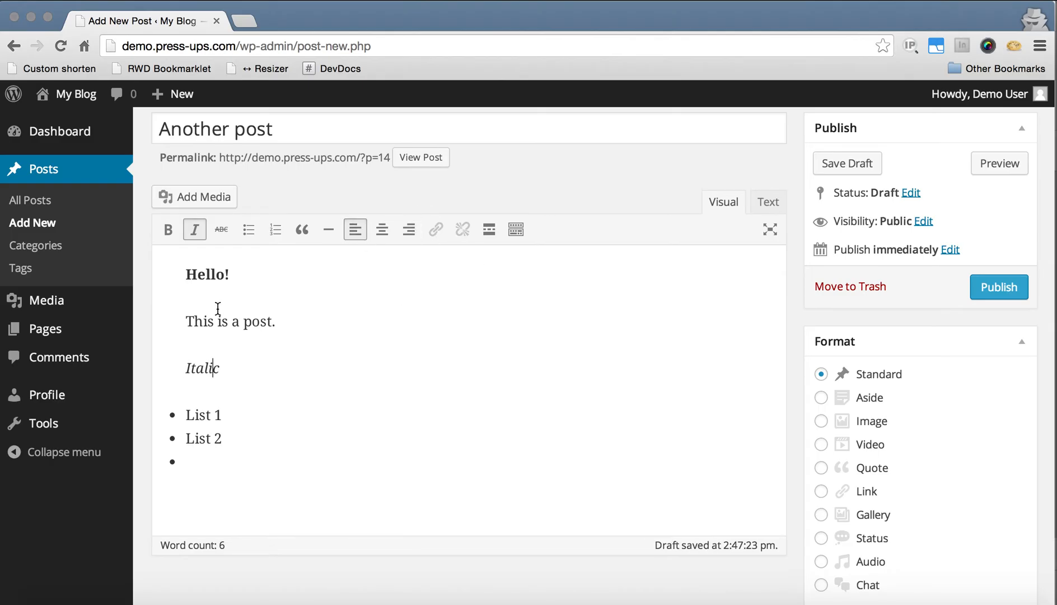
- Add the sentence "This is a different post." after "This is a post."
{"action": "left_click", "coordinate": [280, 320]}
{"action": "type", "text": "This is a dif"}
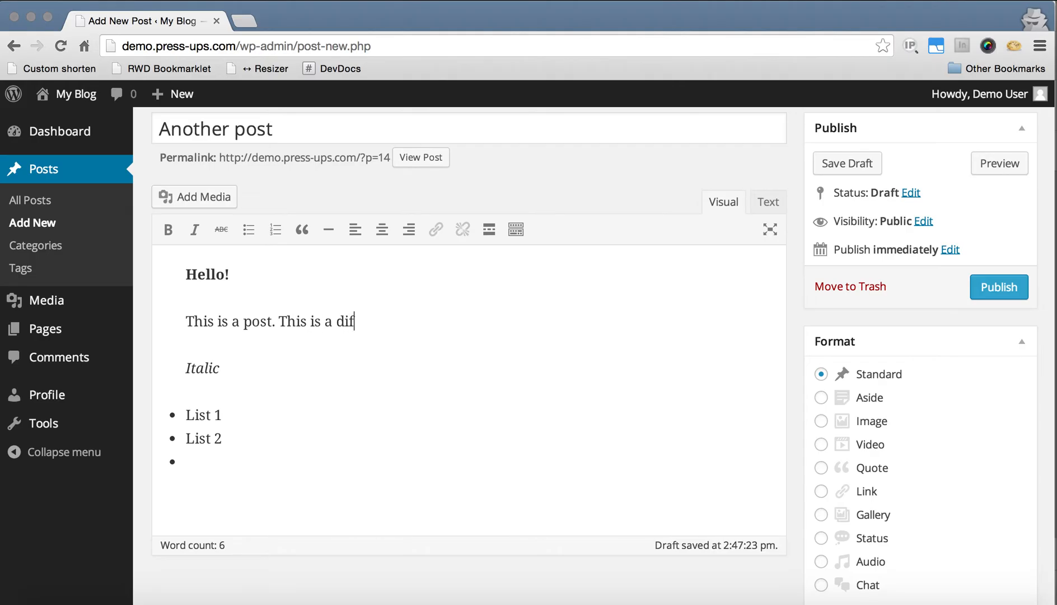
{"action": "type", "text": "ferent ."}
{"action": "type", "text": " post."}
{"action": "key", "text": "alt+shift+Left"}
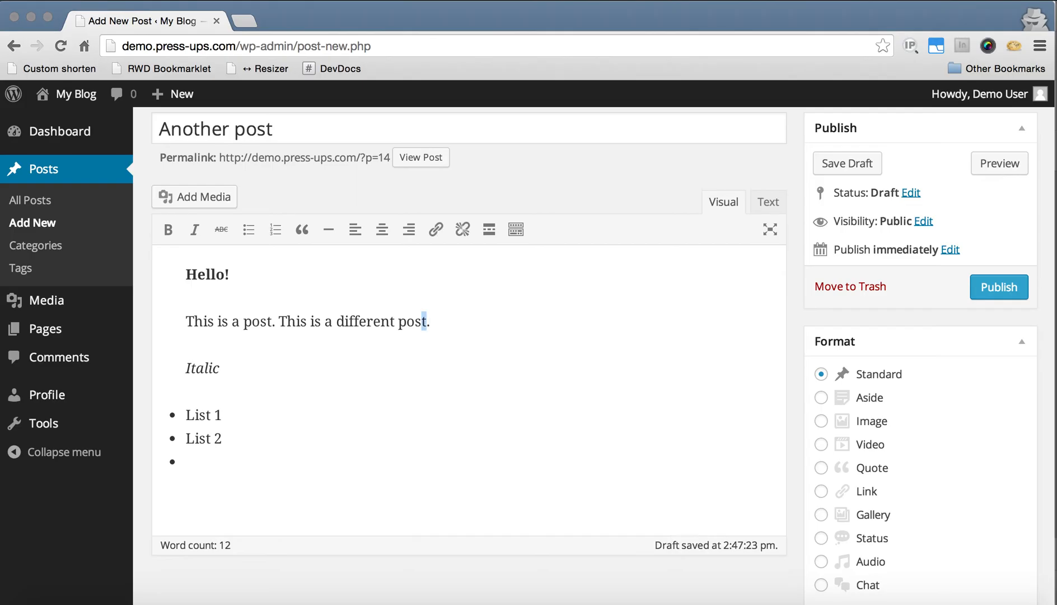
{"action": "key", "text": "alt+shift+Left"}
{"action": "key", "text": "alt+shift+Left"}
{"action": "key", "text": "alt+shift+Left"}
{"action": "key", "text": "alt+shift+Left"}
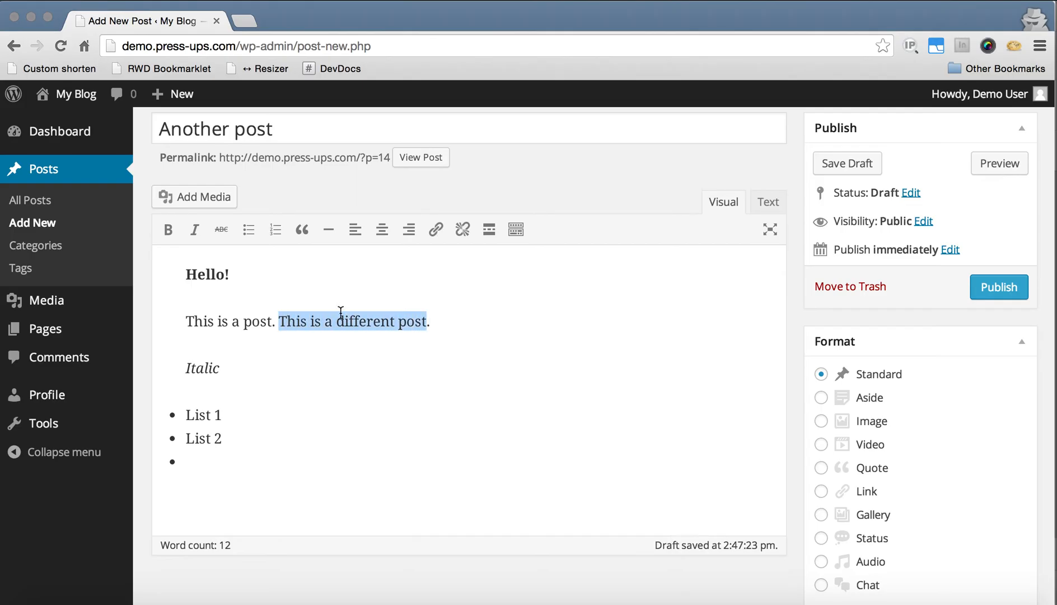
{"action": "left_click", "coordinate": [437, 230]}
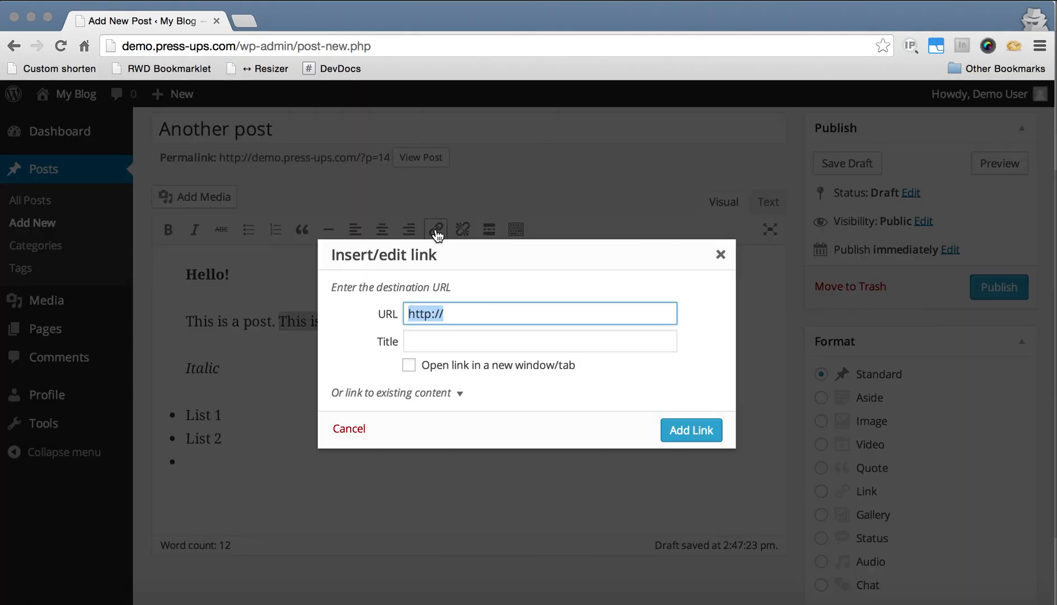
{"action": "left_click", "coordinate": [466, 312]}
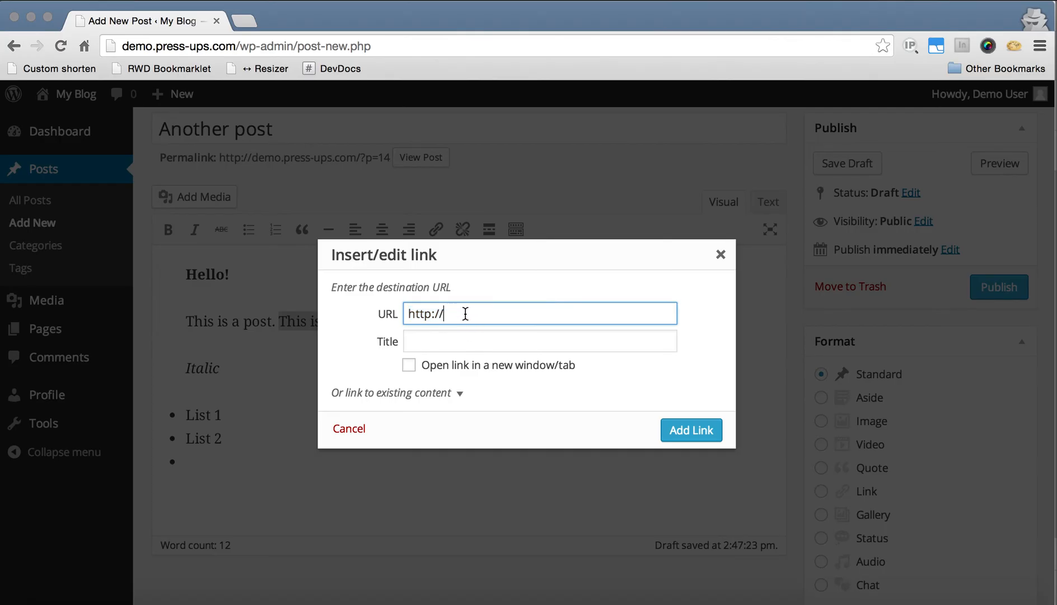
{"action": "type", "text": "google.com"}
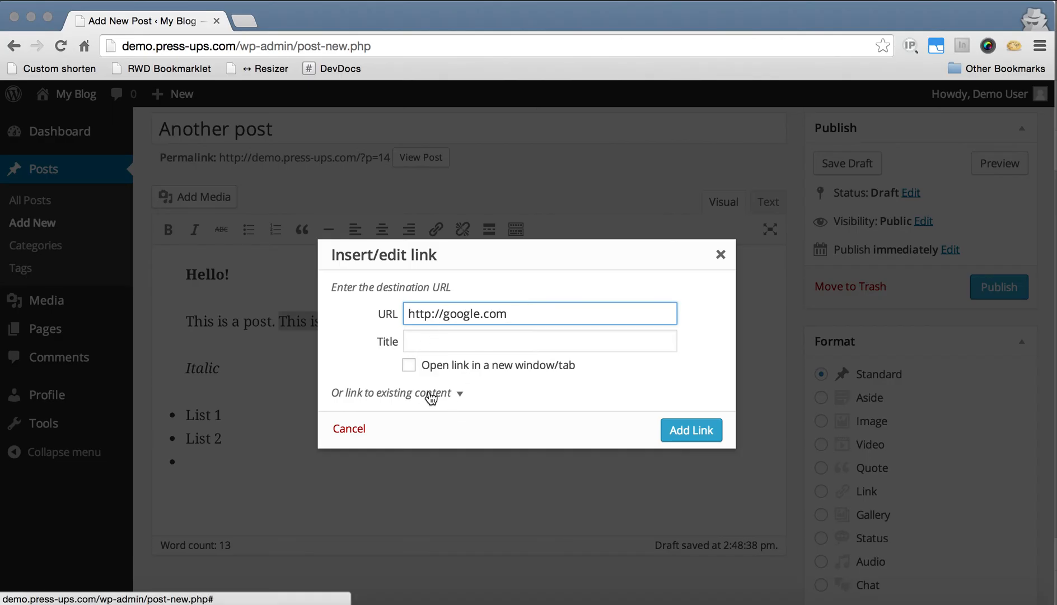
- Change the link's destination to the existing post "My first post" and add the link
{"action": "left_click", "coordinate": [398, 394]}
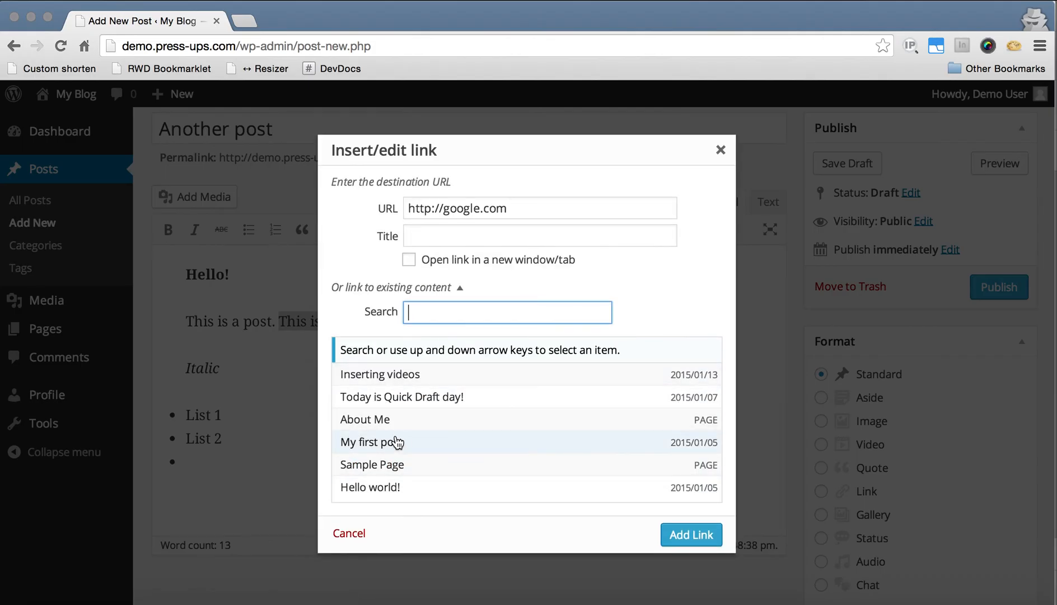
{"action": "left_click", "coordinate": [395, 443]}
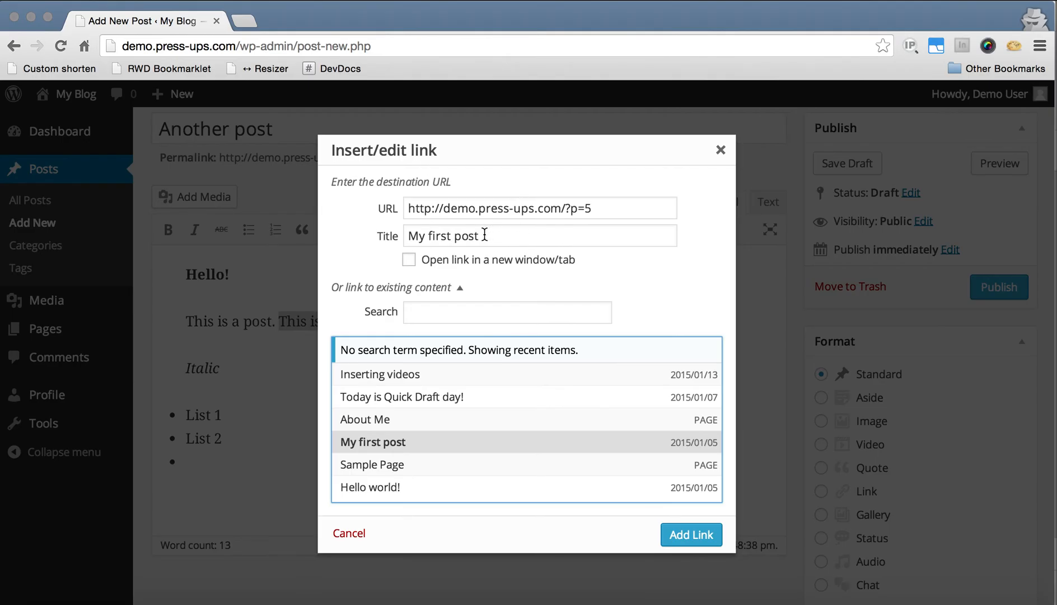
{"action": "left_click", "coordinate": [425, 315]}
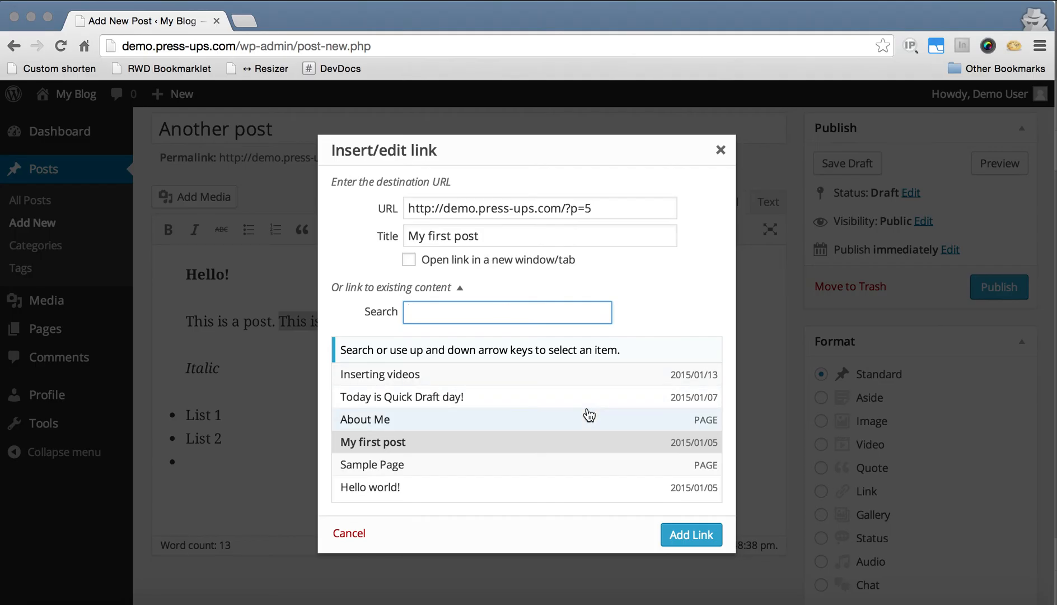
{"action": "left_click", "coordinate": [675, 535]}
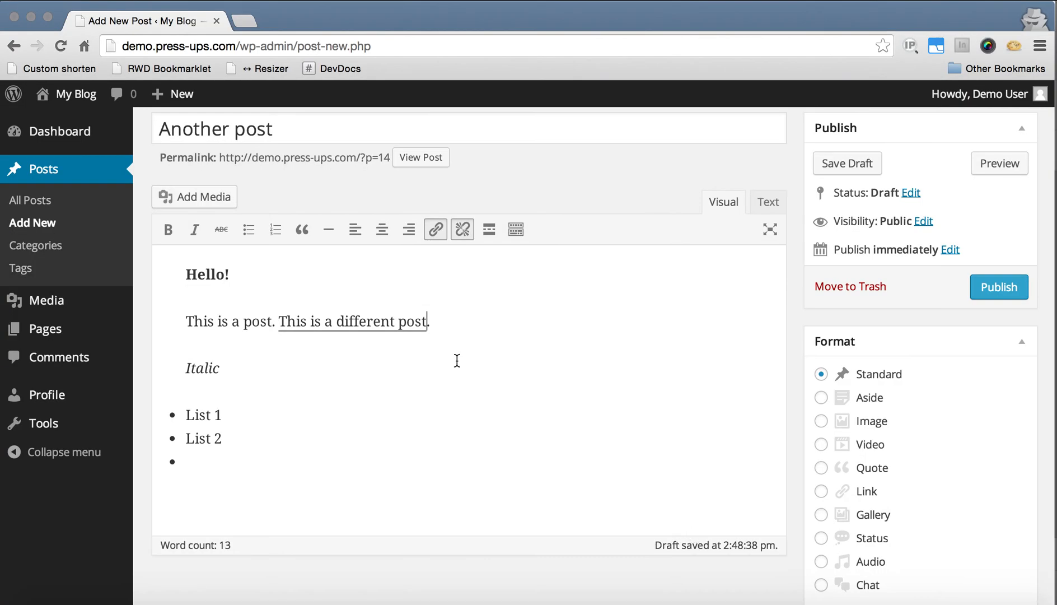
- Preview the draft post and its link, and return to the post editor
{"action": "left_click", "coordinate": [991, 162]}
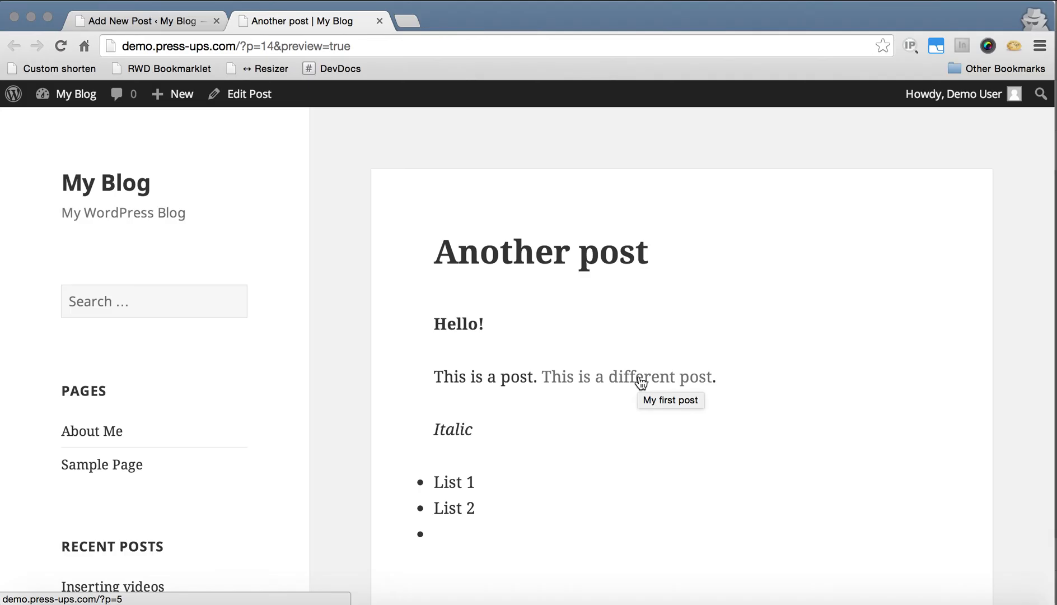
{"action": "left_click", "coordinate": [149, 22]}
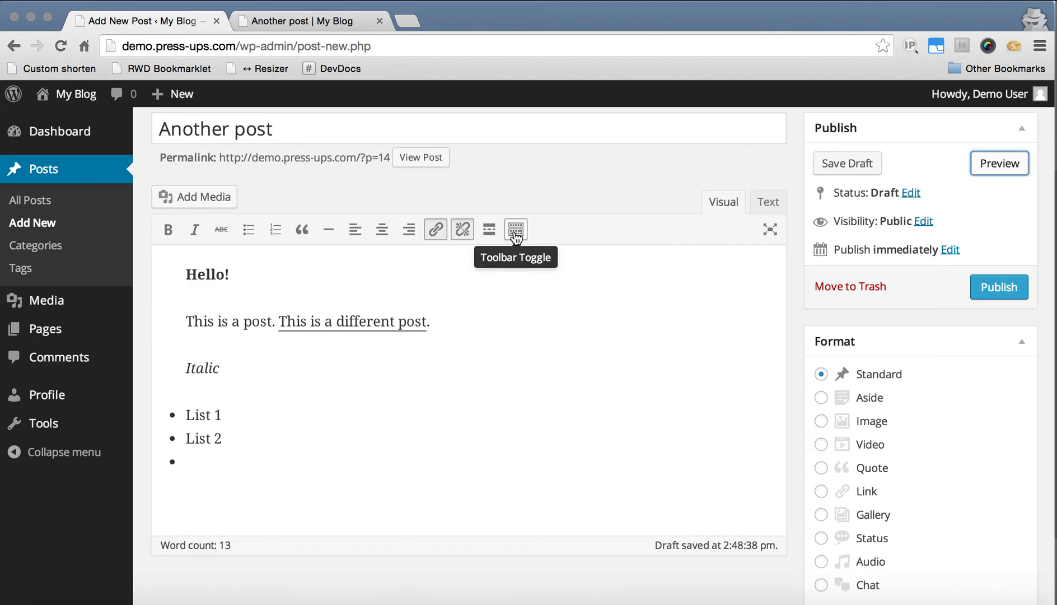
- Show the additional formatting tools and insert the paragraphs "Heading 1" and "Heading 2" above "Hello!"
{"action": "left_click", "coordinate": [516, 238]}
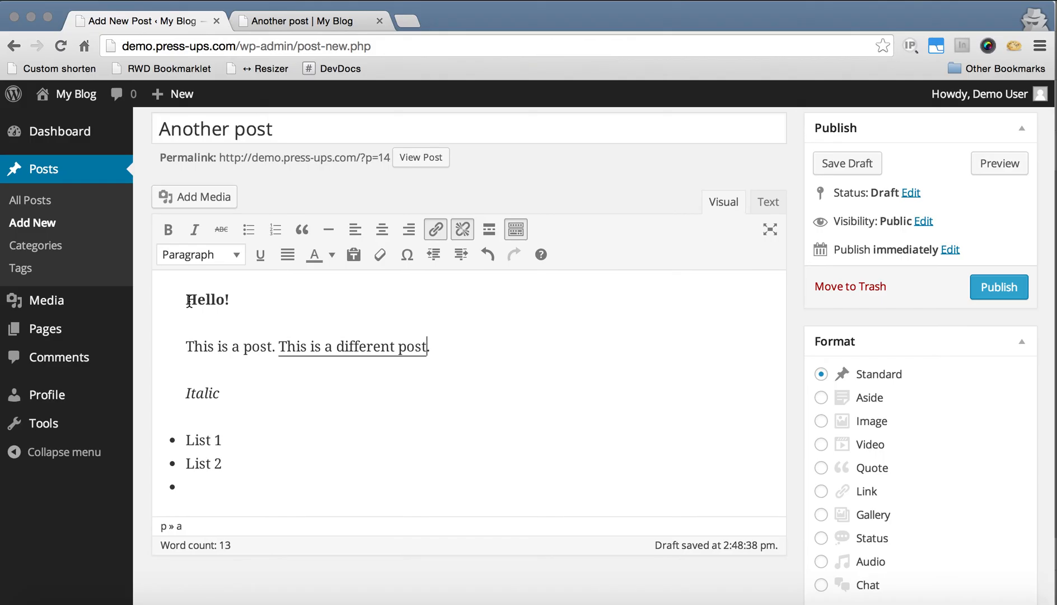
{"action": "left_click", "coordinate": [228, 299]}
{"action": "key", "text": "super+Left"}
{"action": "key", "text": "Return"}
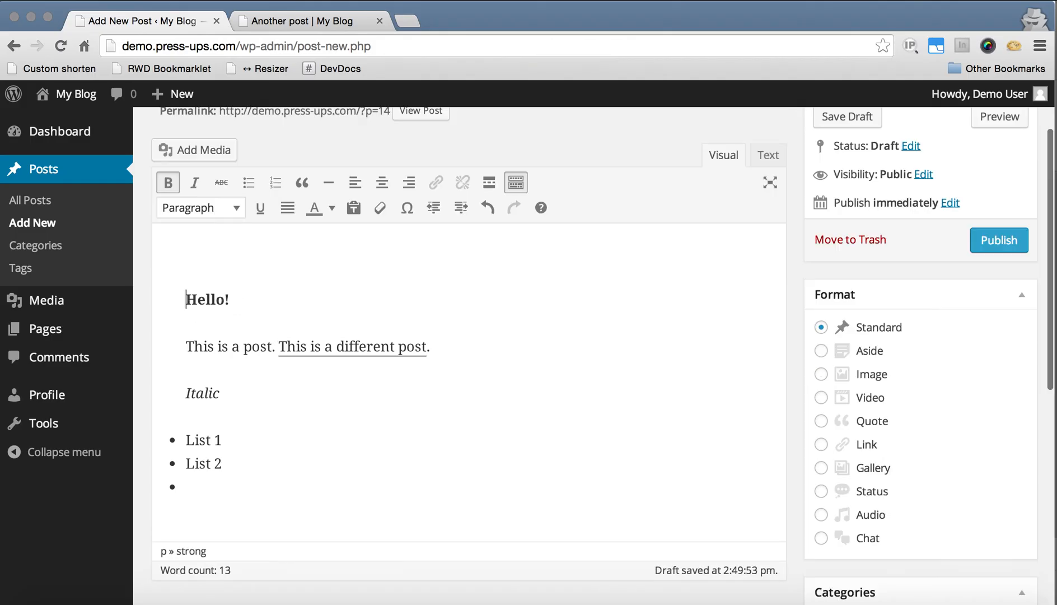
{"action": "key", "text": "Up"}
{"action": "type", "text": "Heading "}
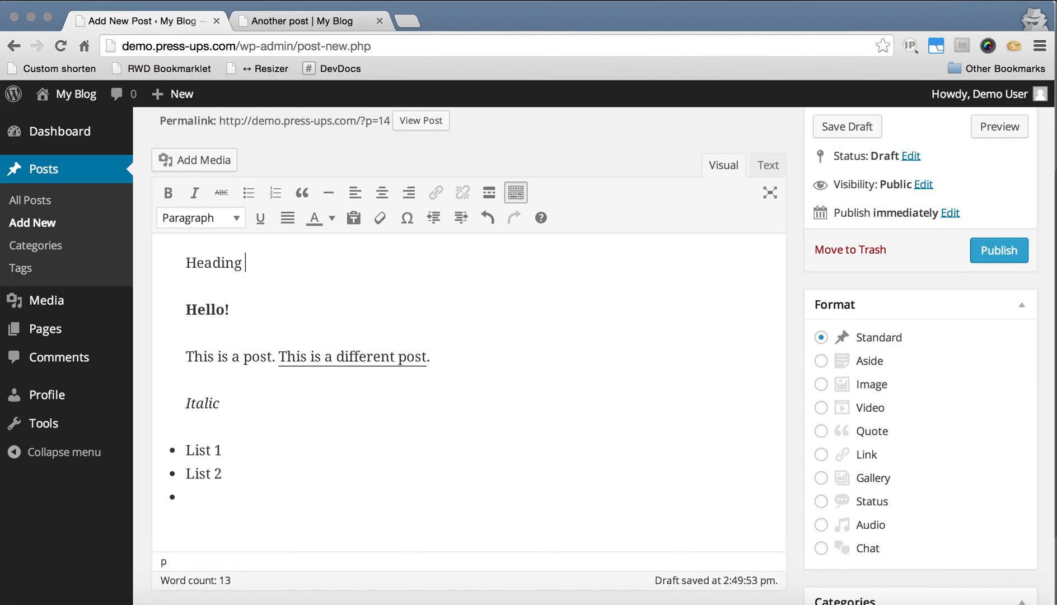
{"action": "type", "text": "1"}
{"action": "key", "text": "Return"}
{"action": "type", "text": "Heading 2"}
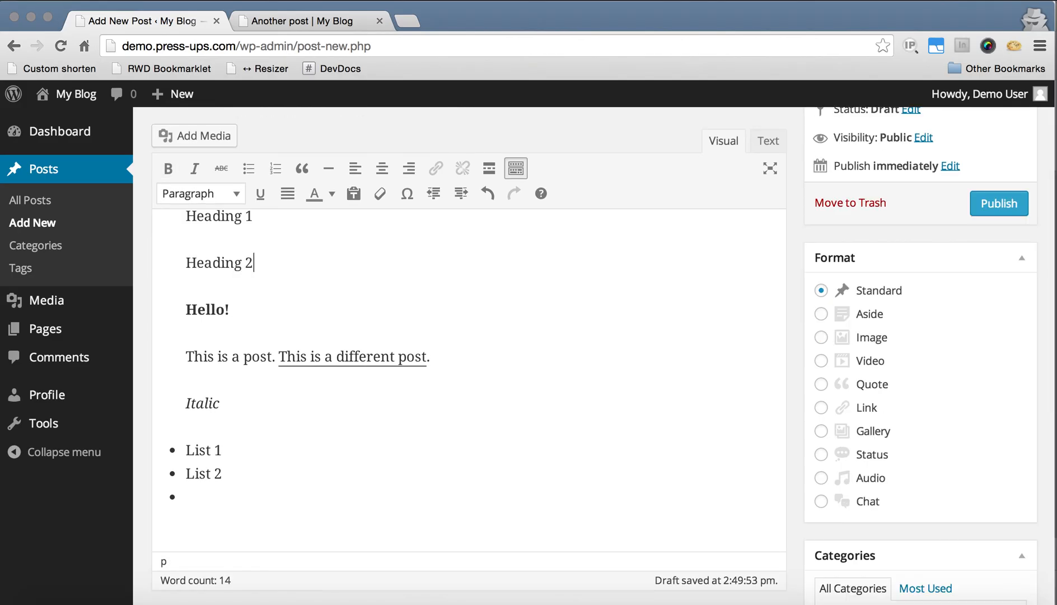
- Apply the Heading 1 style to the "Heading 1" paragraph
{"action": "scroll", "coordinate": [327, 287], "scroll_direction": "up", "scroll_amount": 2}
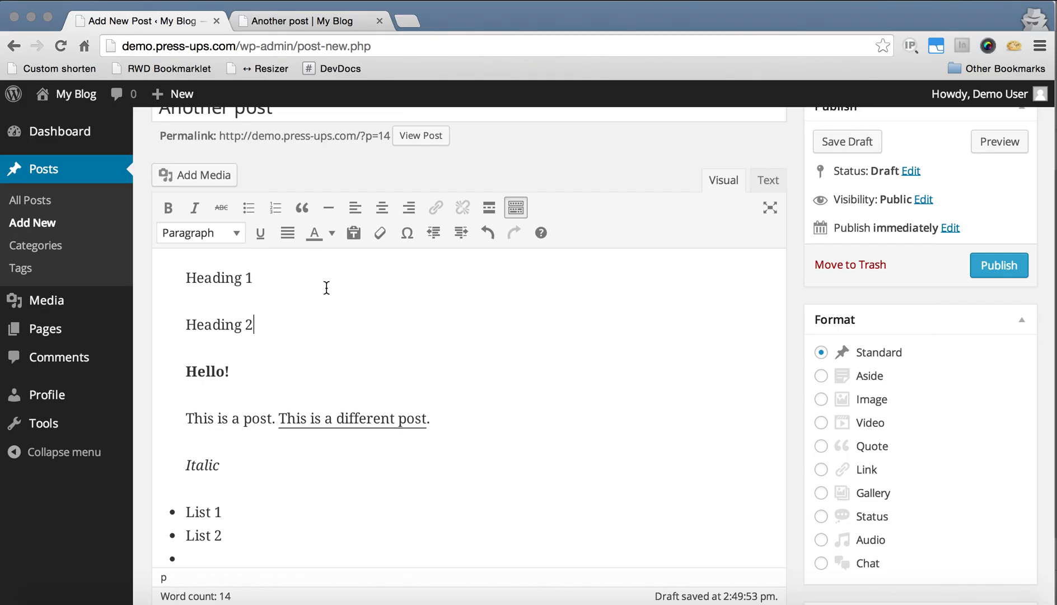
{"action": "left_click", "coordinate": [190, 279]}
{"action": "left_click_drag", "start_coordinate": [189, 279], "coordinate": [258, 280]}
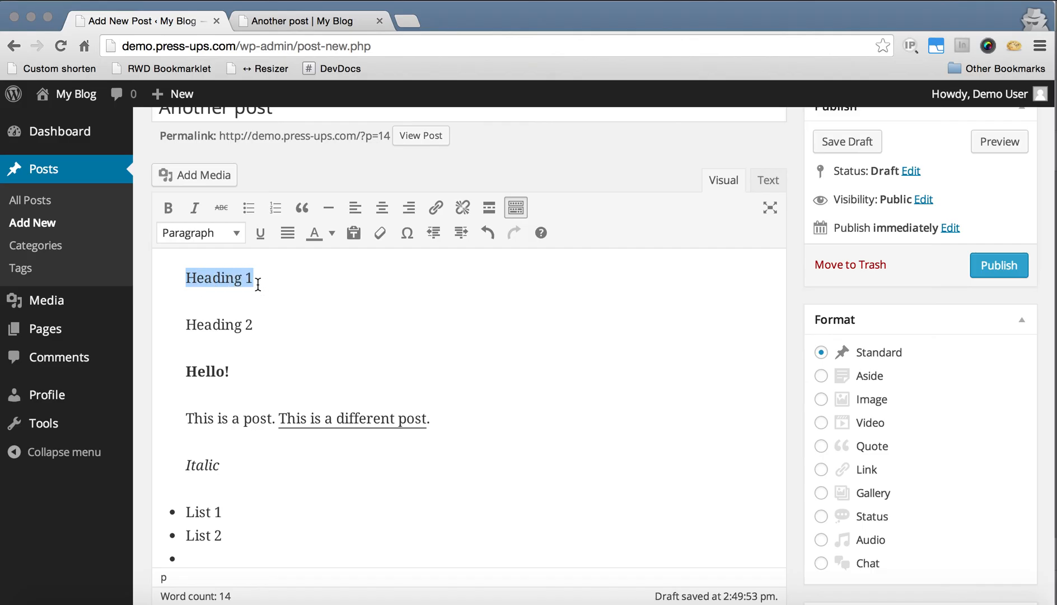
{"action": "left_click", "coordinate": [238, 235]}
{"action": "left_click", "coordinate": [233, 327]}
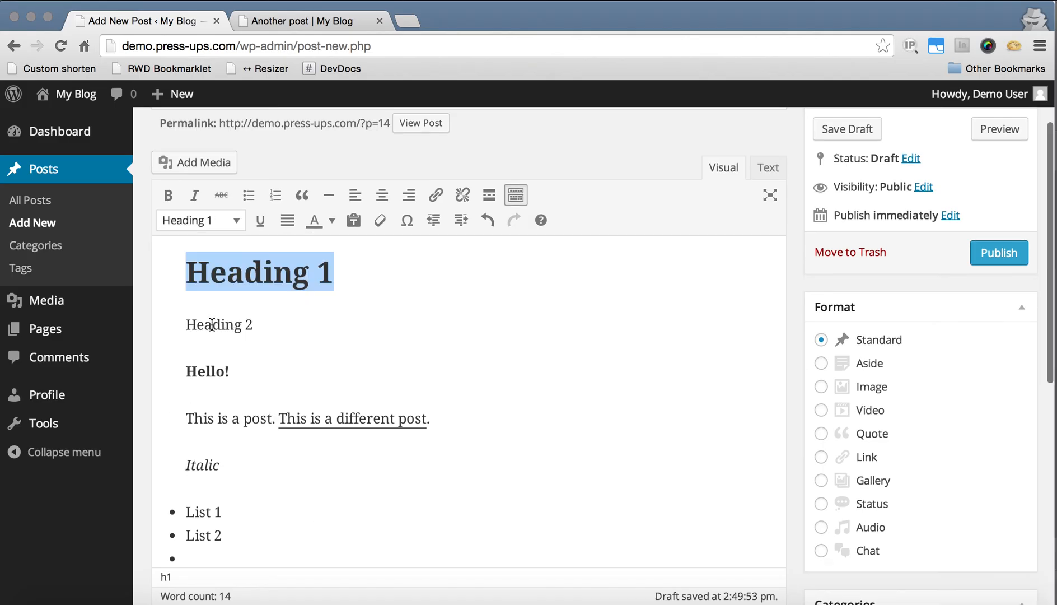
- Apply the Heading 2 style to the "Heading 2" paragraph and check the style of both headings
{"action": "left_click", "coordinate": [190, 325]}
{"action": "left_click", "coordinate": [227, 224]}
{"action": "left_click", "coordinate": [226, 359]}
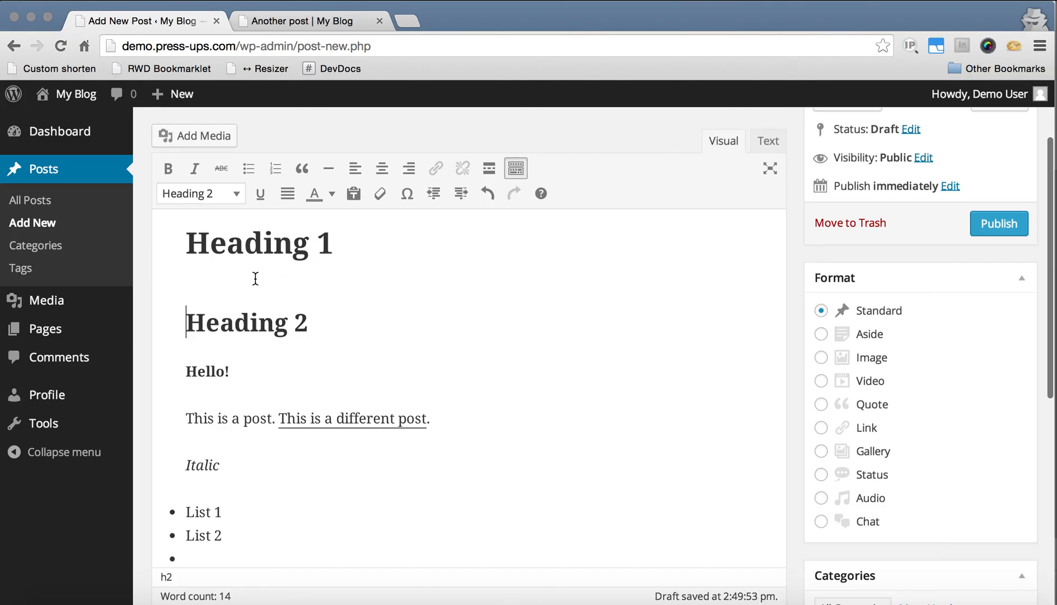
{"action": "left_click", "coordinate": [276, 246]}
{"action": "left_click", "coordinate": [254, 328]}
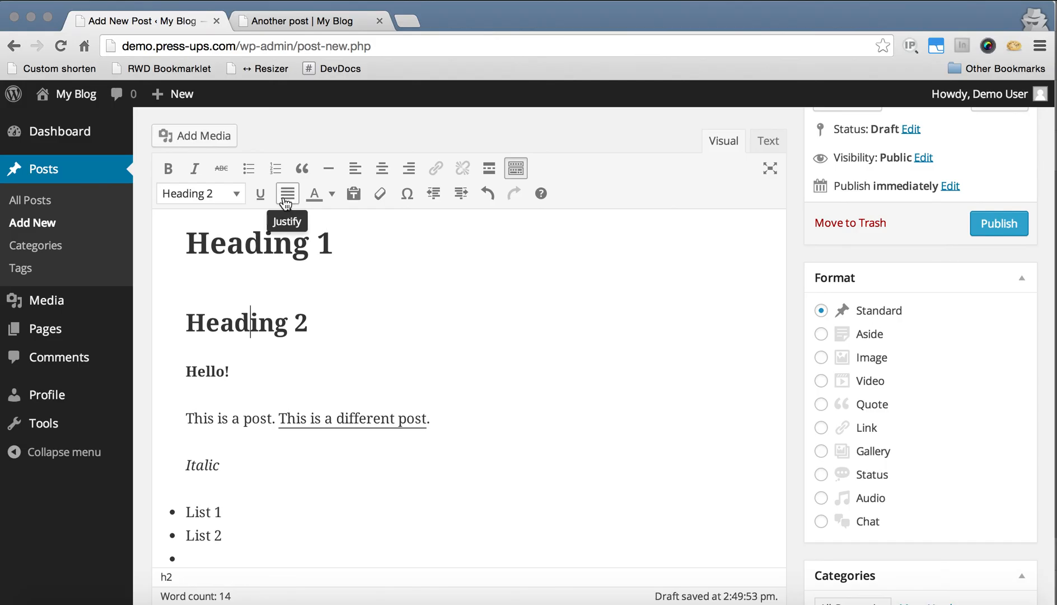
{"action": "left_click", "coordinate": [334, 244]}
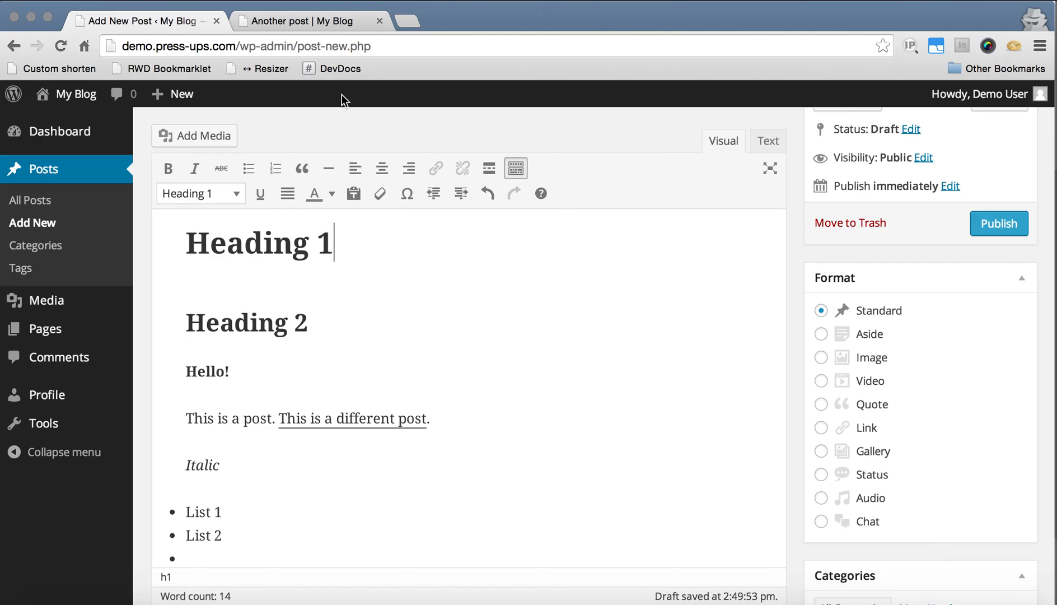
- Copy the previewed post's text from the title "Another post" through "List 2" and return to the post editor
{"action": "left_click", "coordinate": [329, 20]}
{"action": "left_click_drag", "start_coordinate": [442, 247], "coordinate": [557, 506]}
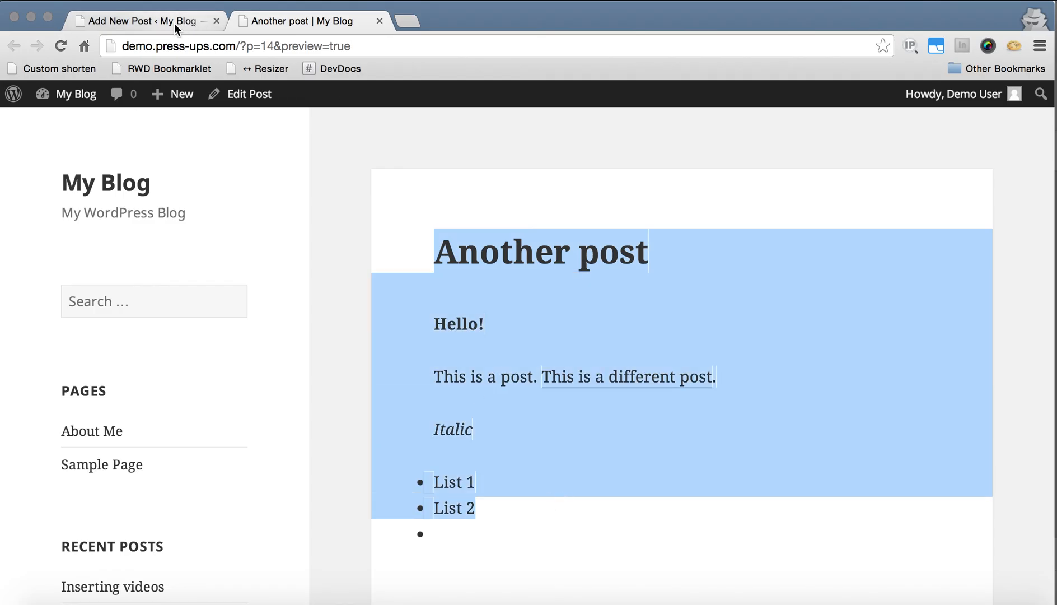
{"action": "right_click", "coordinate": [492, 252]}
{"action": "left_click", "coordinate": [517, 267]}
{"action": "left_click", "coordinate": [168, 20]}
- Insert blank lines above "Heading 1" at the start of the post
{"action": "left_click", "coordinate": [187, 242]}
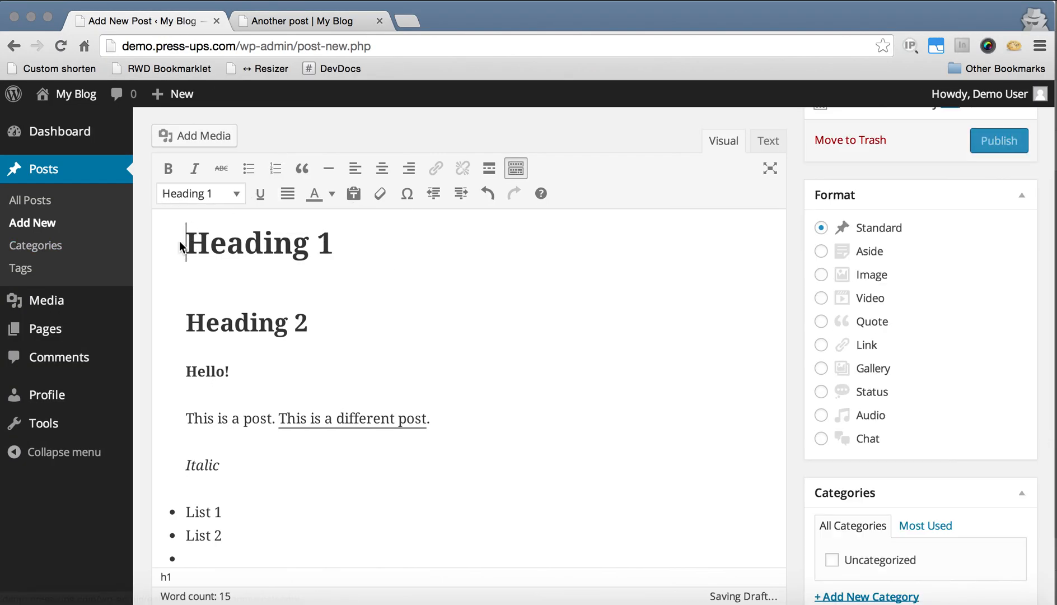
{"action": "key", "text": "Return"}
{"action": "left_click", "coordinate": [182, 256]}
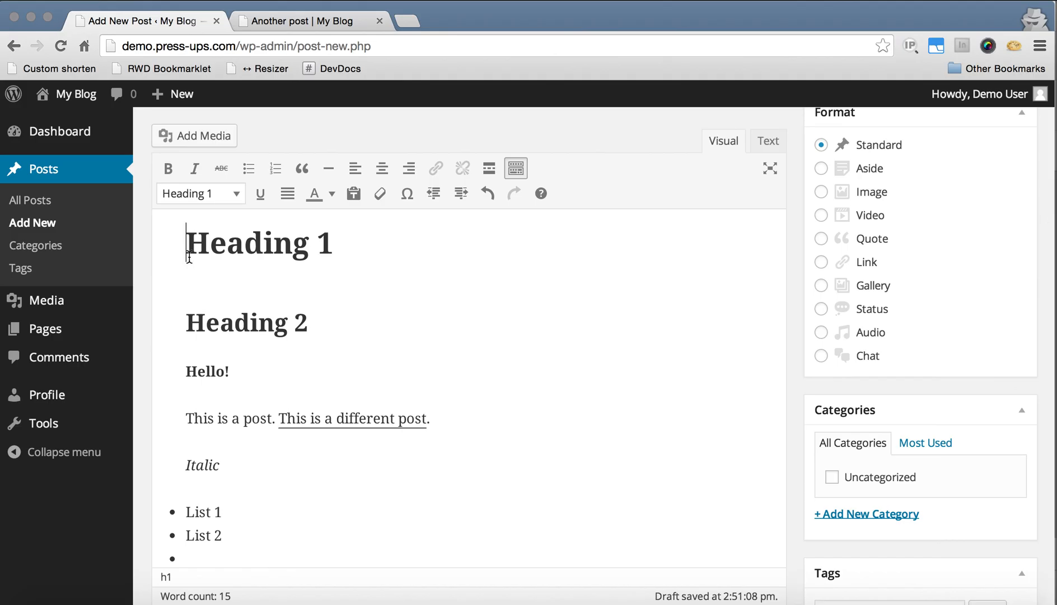
{"action": "key", "text": "Return"}
- Insert an empty paragraph between the "This is a post" line and "Italic" and place the cursor in it
{"action": "key", "text": "Down"}
{"action": "key", "text": "Down"}
{"action": "key", "text": "Down"}
{"action": "key", "text": "Down"}
{"action": "key", "text": "Down"}
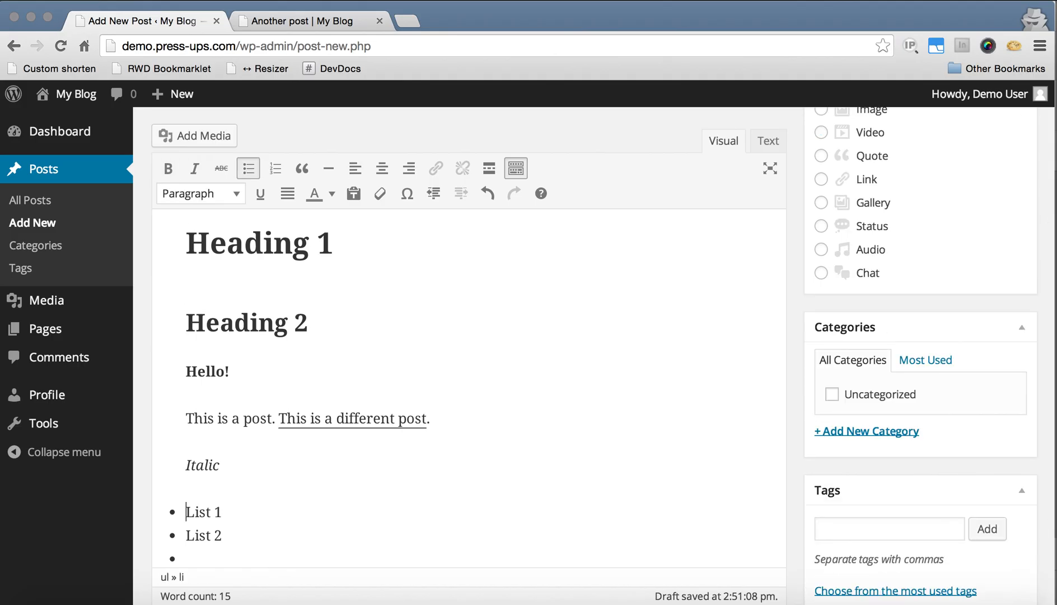
{"action": "key", "text": "Up"}
{"action": "key", "text": "Return"}
{"action": "key", "text": "Up"}
{"action": "key", "text": "super+i"}
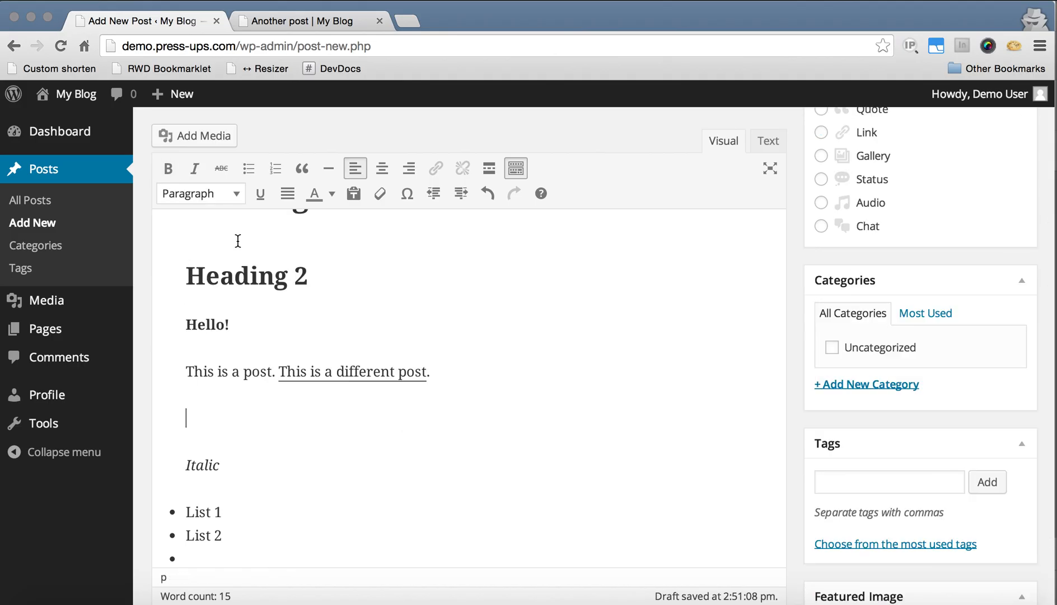
- Turn on plain text pasting and paste the copied preview content into the empty paragraph above "Italic"
{"action": "left_click", "coordinate": [353, 194]}
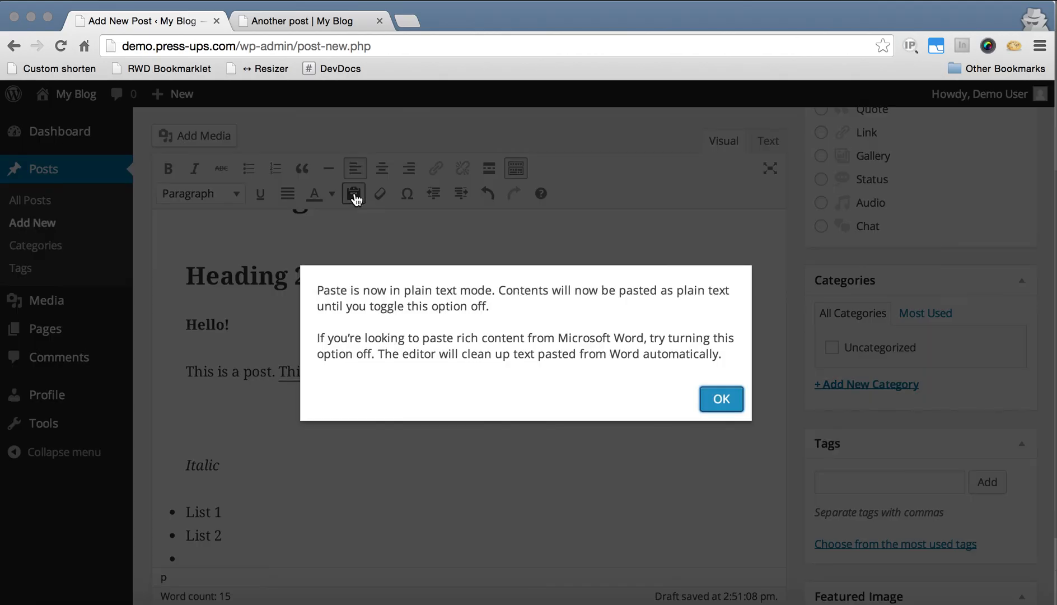
{"action": "left_click", "coordinate": [734, 400]}
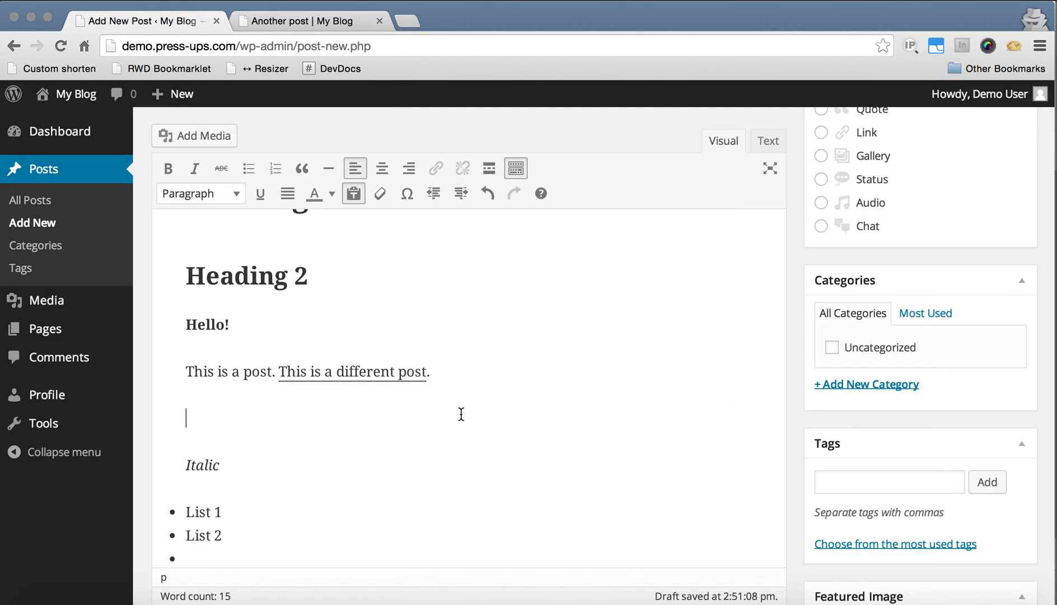
{"action": "key", "text": "super+v"}
{"action": "scroll", "coordinate": [292, 422], "scroll_direction": "down", "scroll_amount": 3}
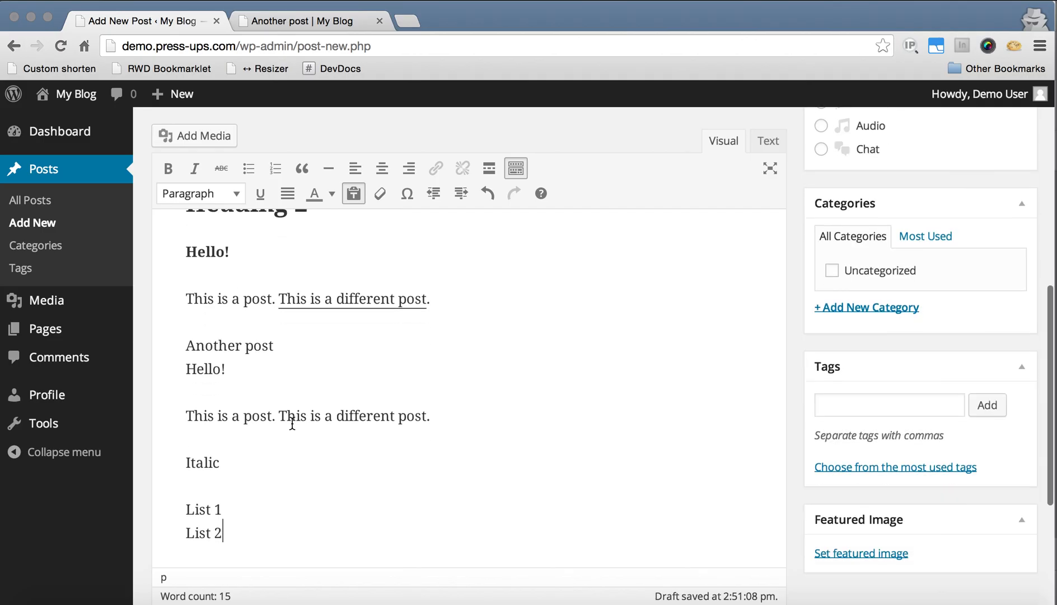
- Try to clear the formatting of the "Heading 1" text
{"action": "scroll", "coordinate": [325, 318], "scroll_direction": "up", "scroll_amount": 7}
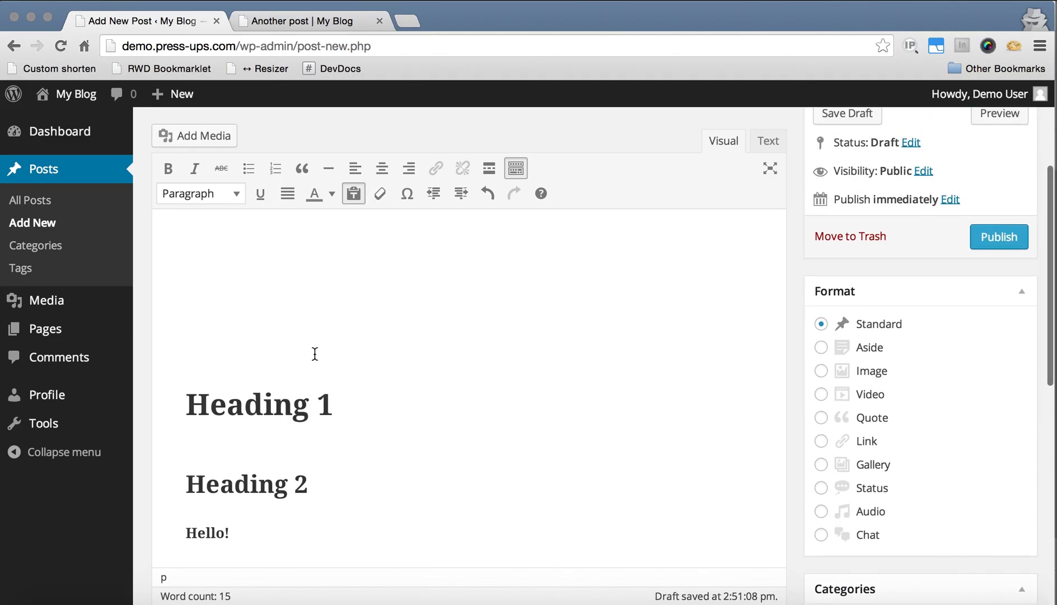
{"action": "scroll", "coordinate": [314, 354], "scroll_direction": "down", "scroll_amount": 1}
{"action": "left_click", "coordinate": [215, 344]}
{"action": "left_click_drag", "start_coordinate": [191, 346], "coordinate": [329, 350]}
{"action": "left_click", "coordinate": [378, 193]}
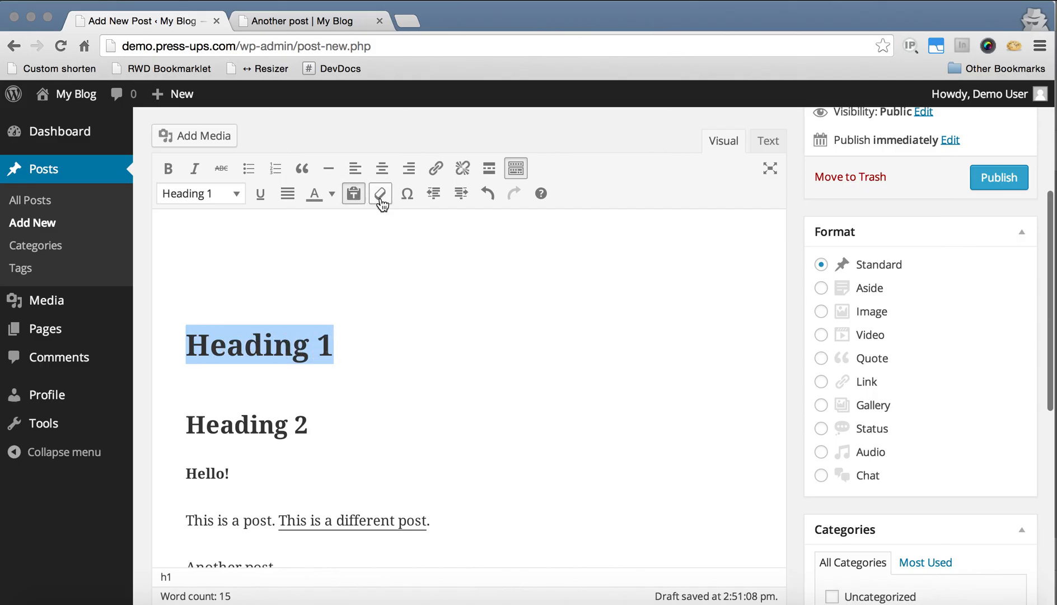
{"action": "scroll", "coordinate": [240, 435], "scroll_direction": "down", "scroll_amount": 3}
{"action": "scroll", "coordinate": [239, 432], "scroll_direction": "up", "scroll_amount": 4}
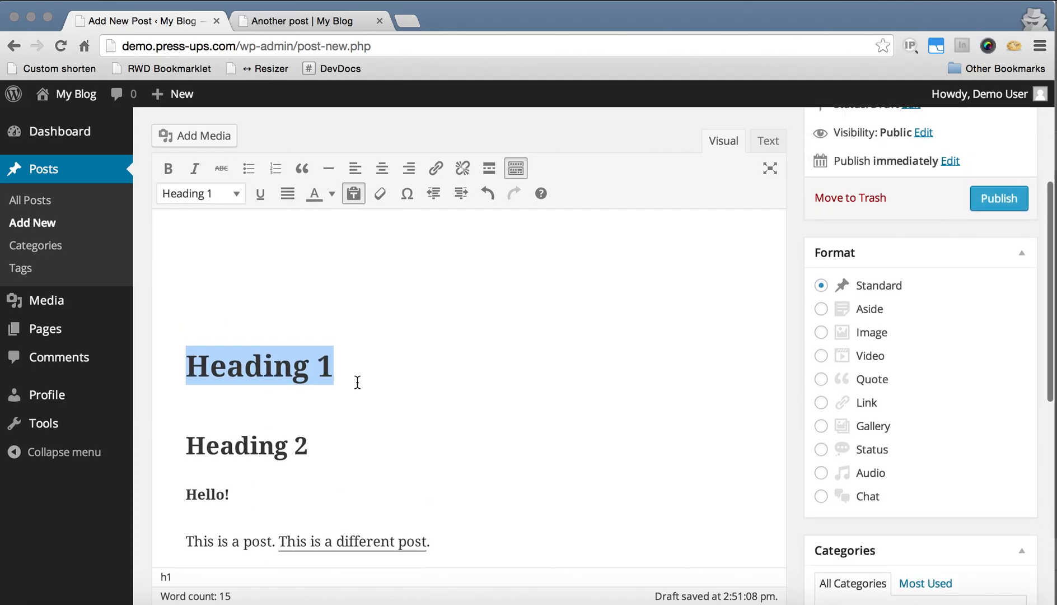
- Clear the formatting of the bold "Hello!" below "Heading 2", and view the special characters without inserting any
{"action": "scroll", "coordinate": [364, 382], "scroll_direction": "down", "scroll_amount": 3}
{"action": "left_click_drag", "start_coordinate": [230, 338], "coordinate": [186, 338]}
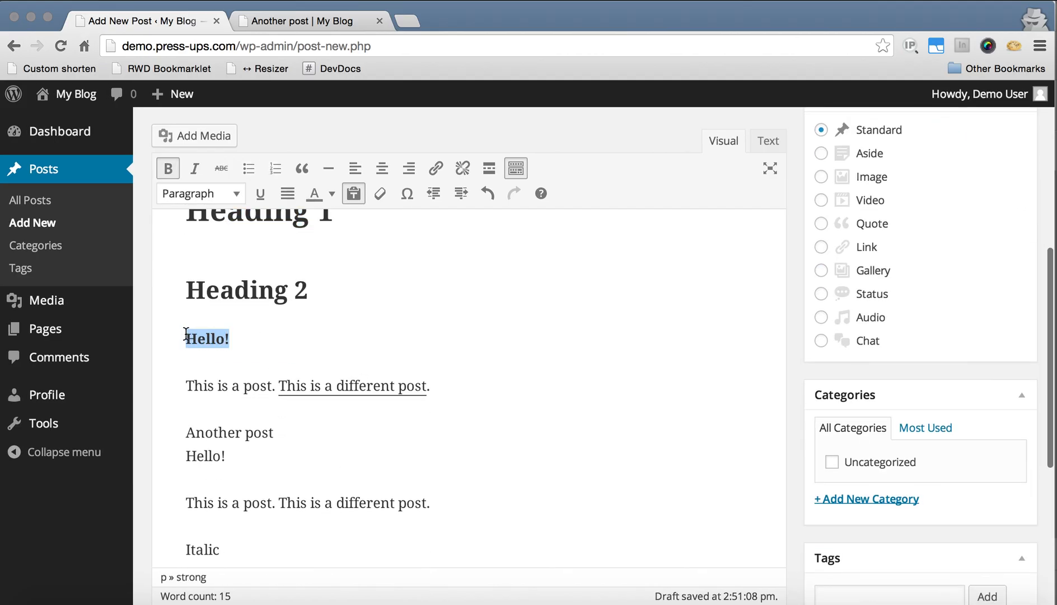
{"action": "left_click", "coordinate": [383, 195]}
{"action": "left_click", "coordinate": [407, 195]}
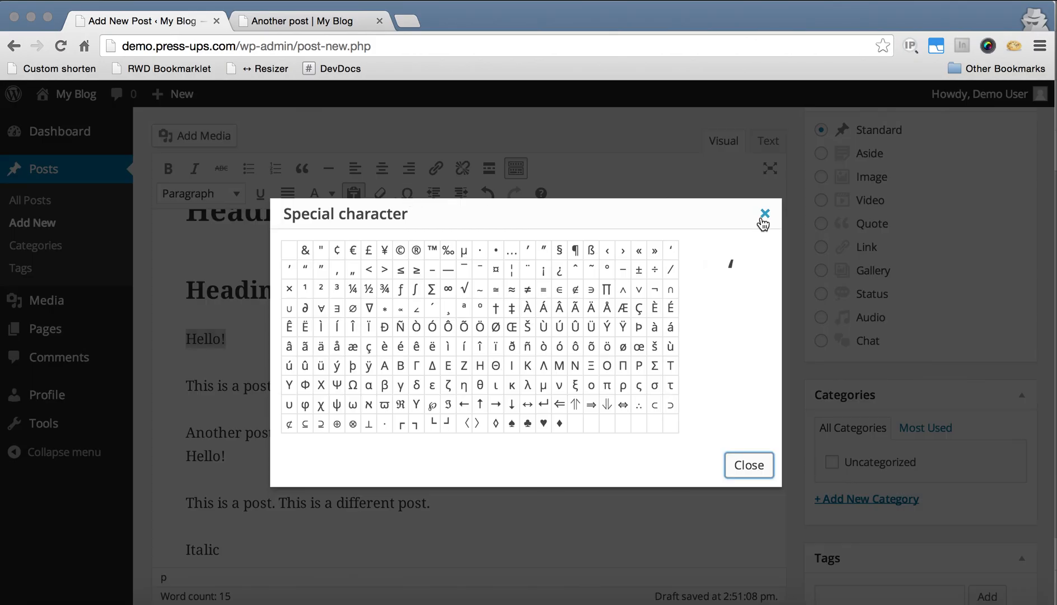
{"action": "left_click", "coordinate": [764, 215]}
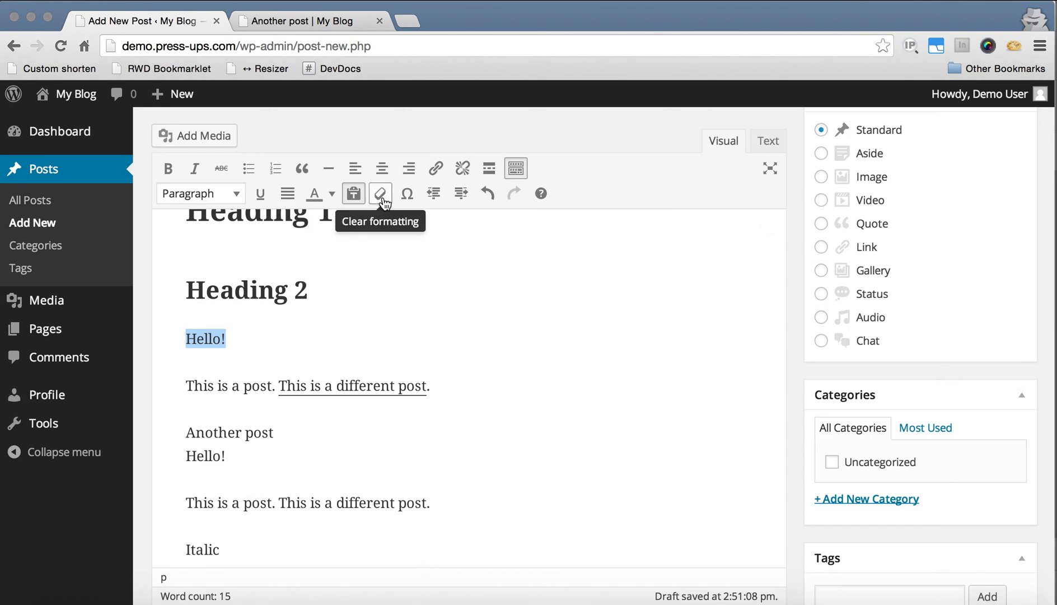